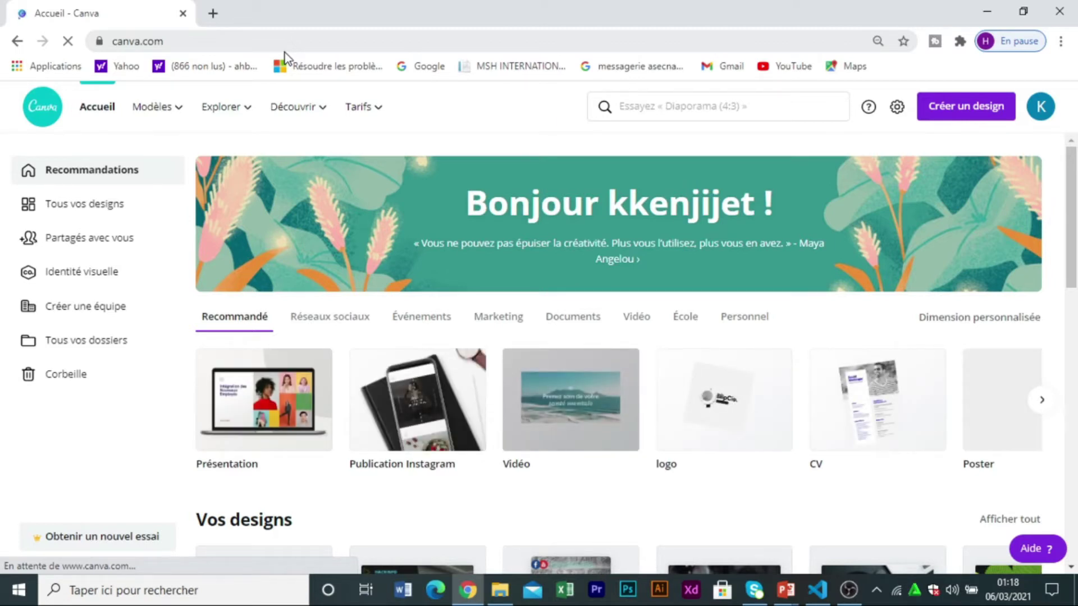
Step: Look over the home page, including the pricing options, recommended formats, existing designs and template categories
mouse_move(357, 108)
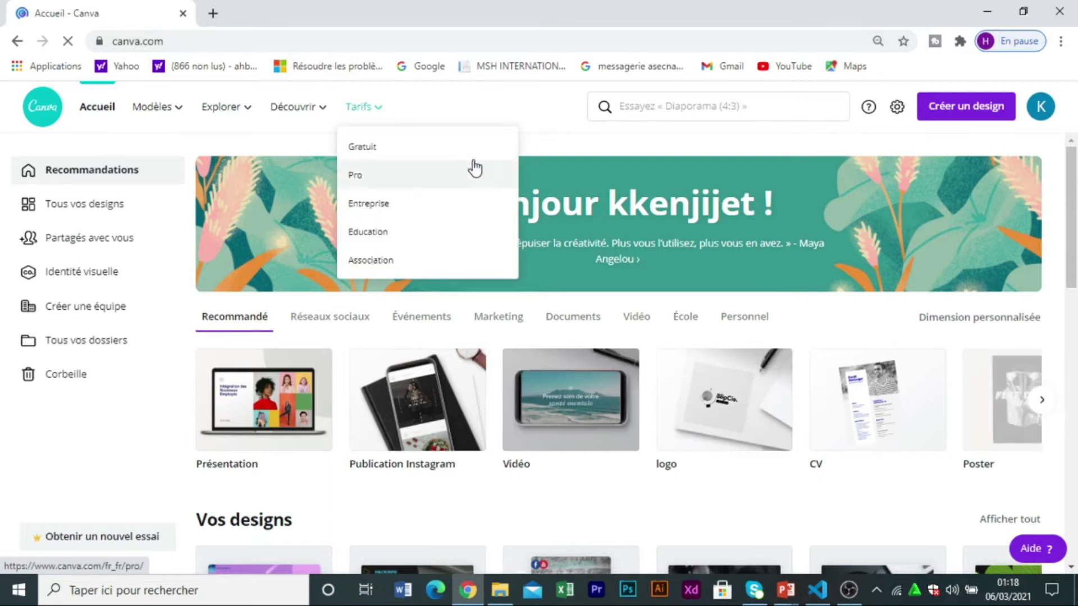
scroll(706, 235, "down", 1)
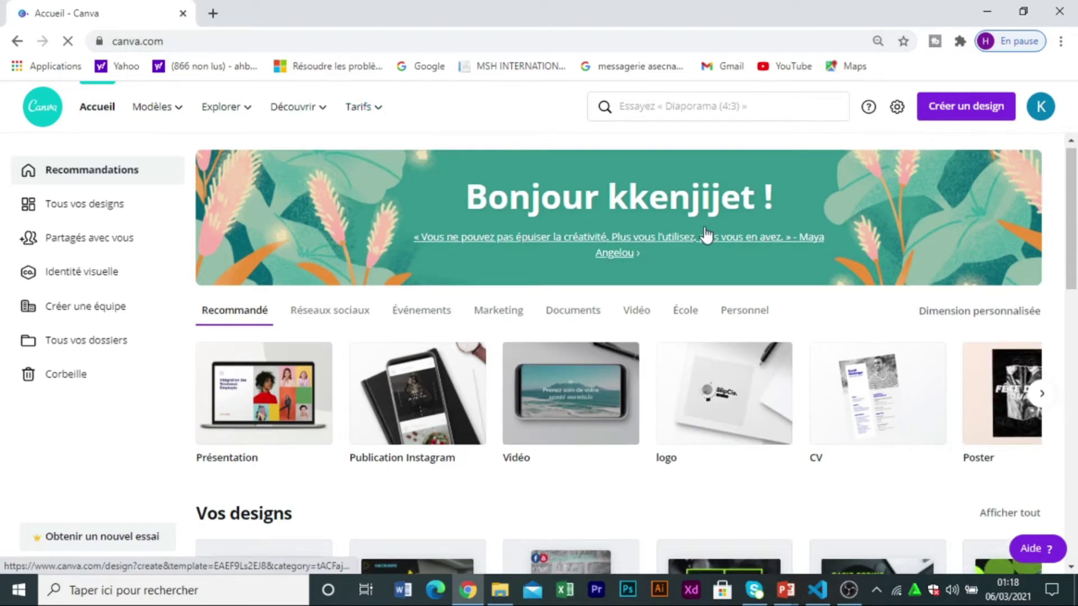
scroll(707, 235, "down", 4)
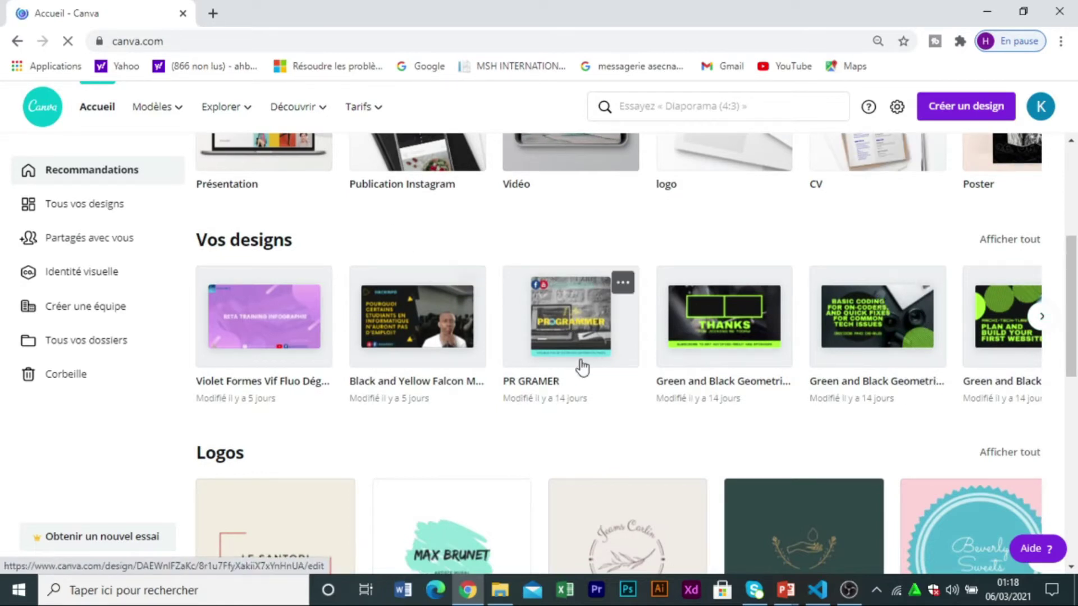
left_click(1042, 320)
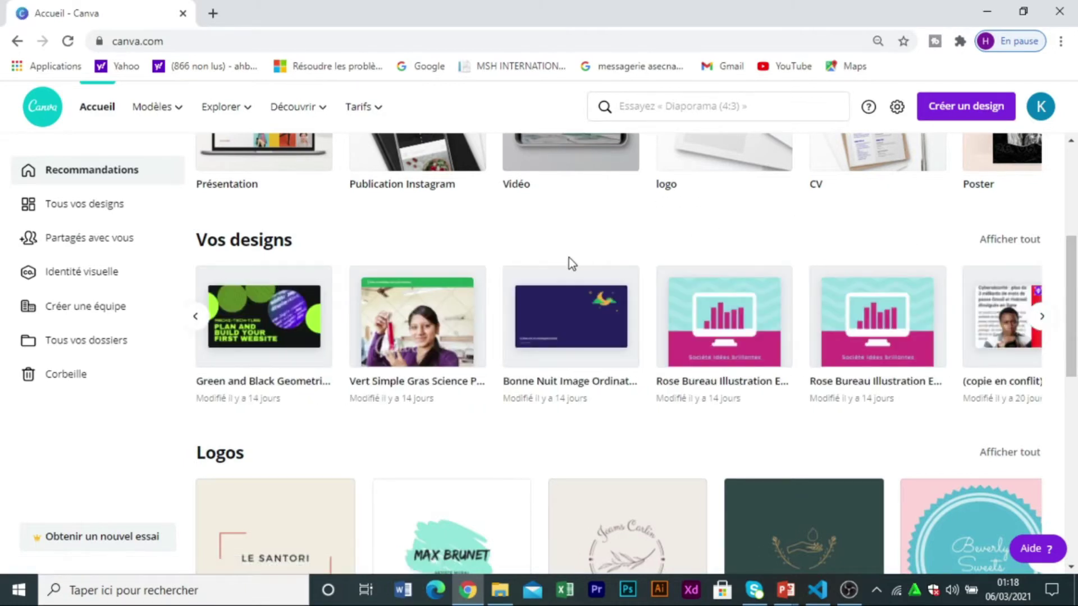
scroll(568, 258, "up", 5)
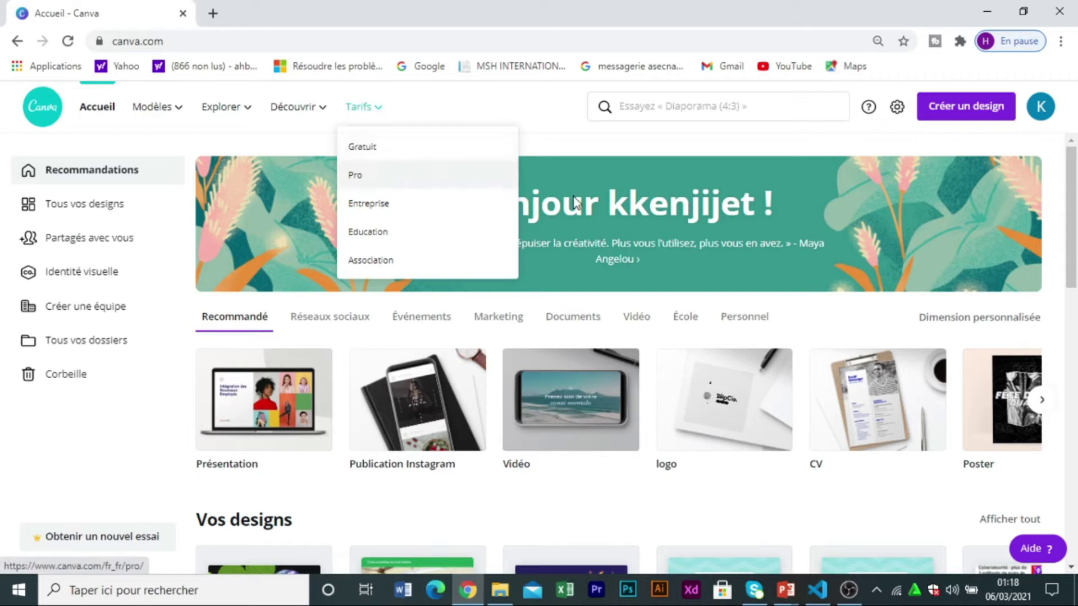
scroll(609, 207, "down", 15)
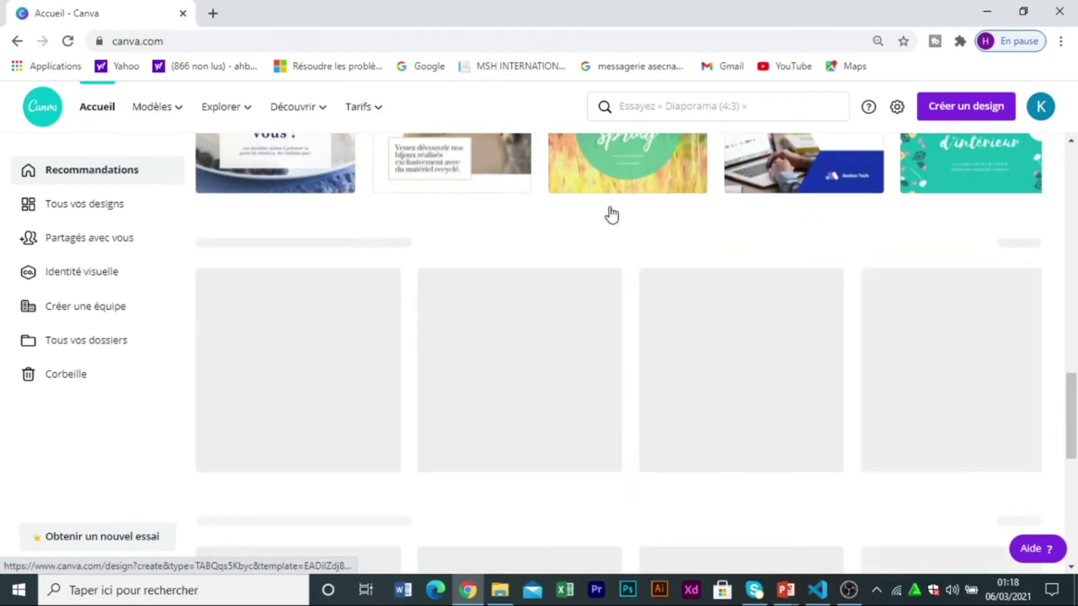
scroll(608, 212, "up", 15)
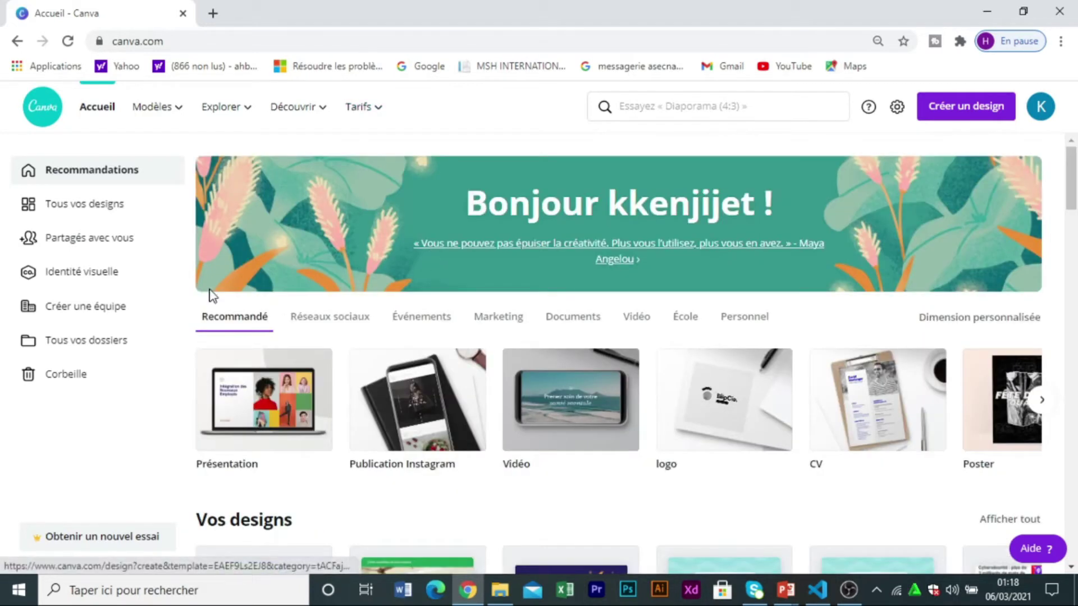
Step: Examine the full list of design types available for a new design, from Présentation to Calendrier
left_click(977, 118)
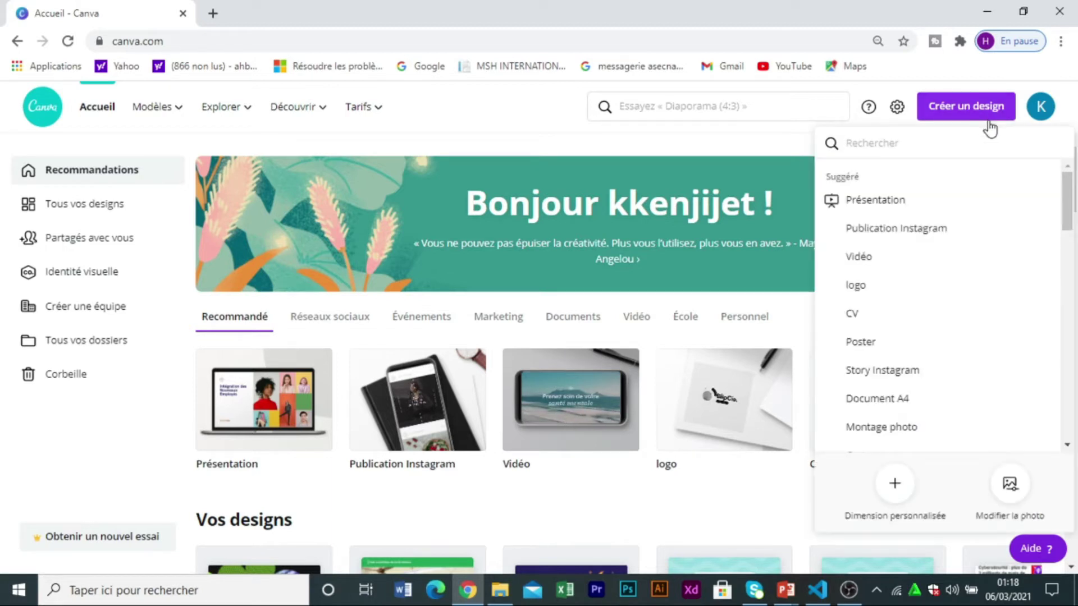
left_click(1010, 101)
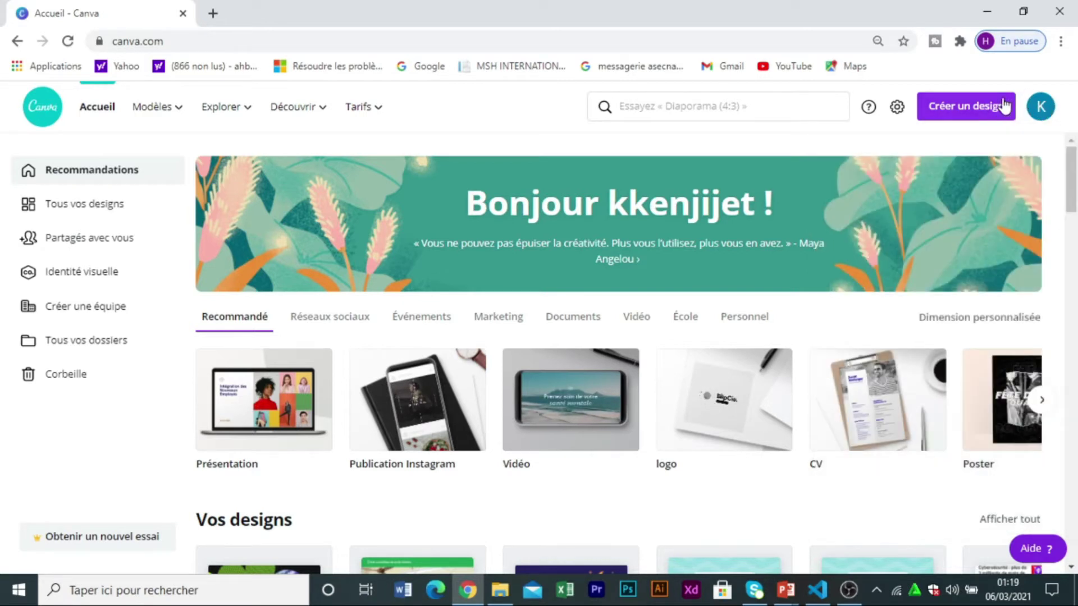
left_click(977, 112)
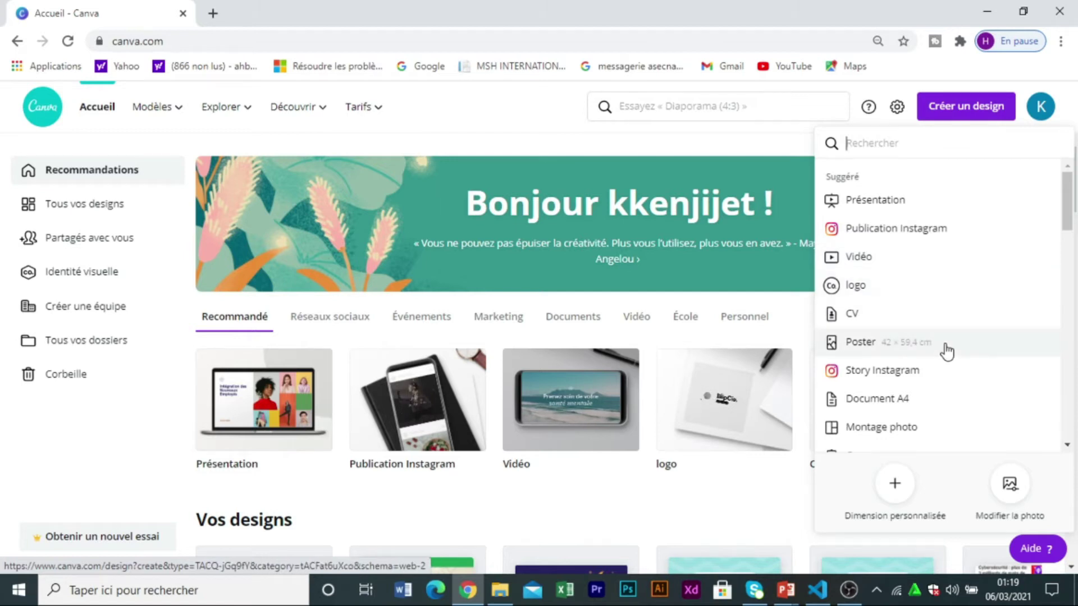
scroll(948, 351, "down", 5)
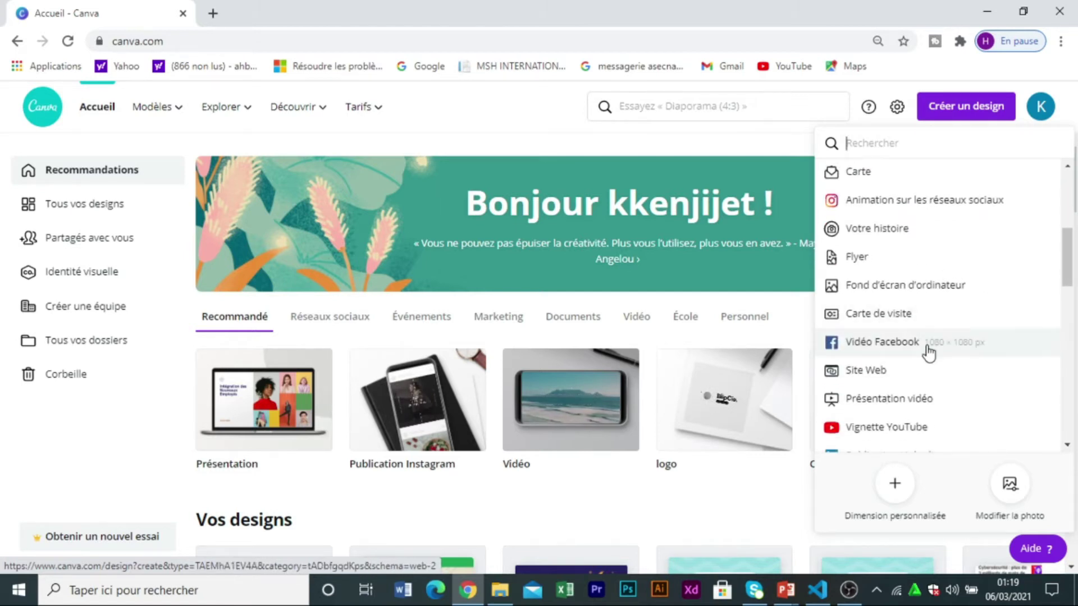
scroll(929, 351, "down", 3)
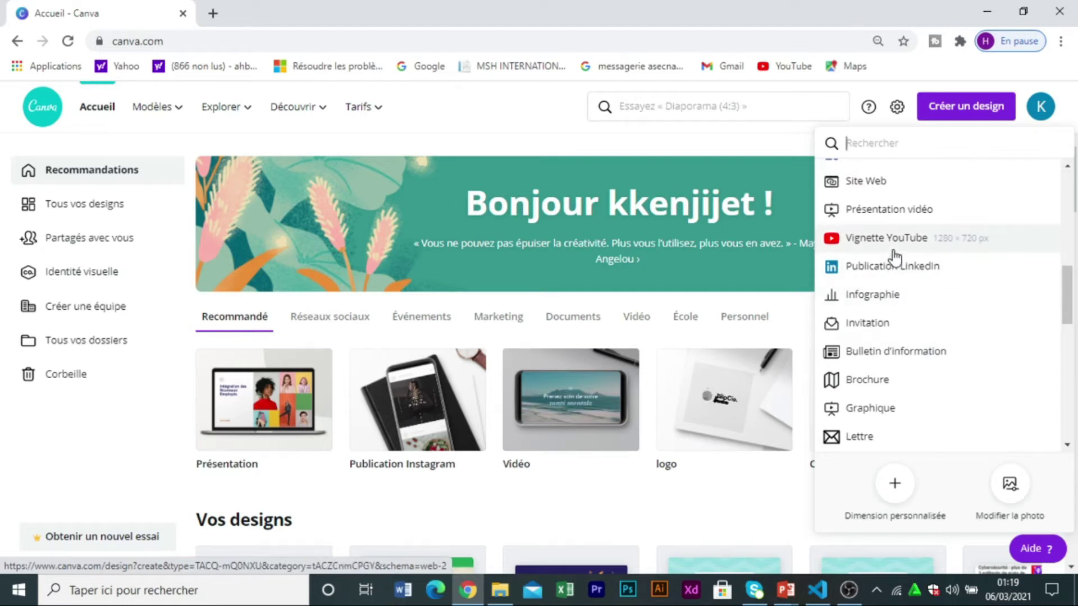
scroll(887, 387, "down", 5)
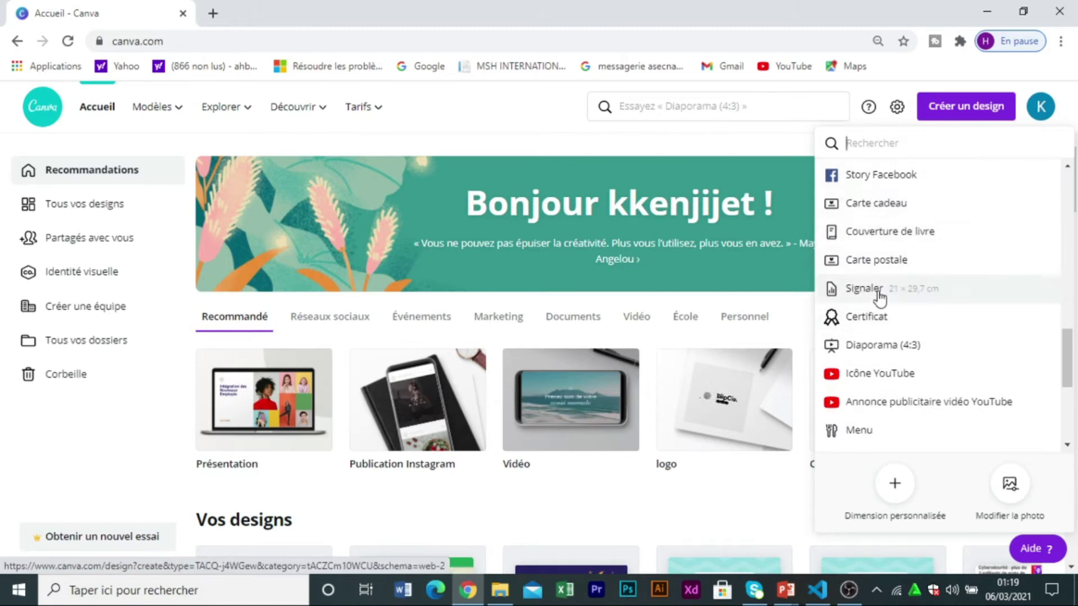
scroll(880, 297, "down", 1)
scroll(880, 297, "down", 3)
scroll(895, 373, "down", 3)
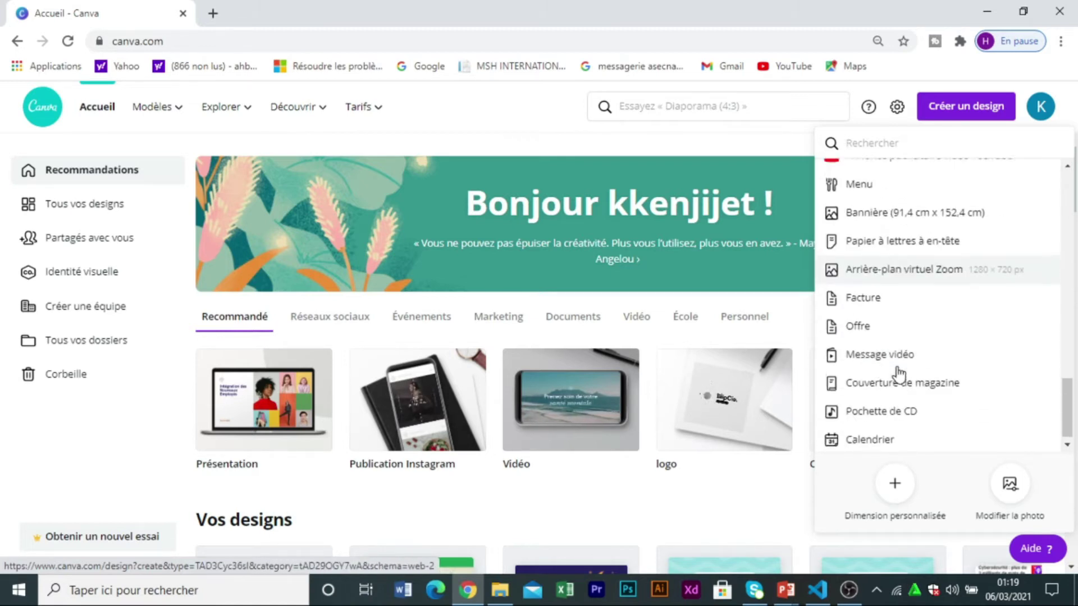
scroll(898, 374, "up", 1)
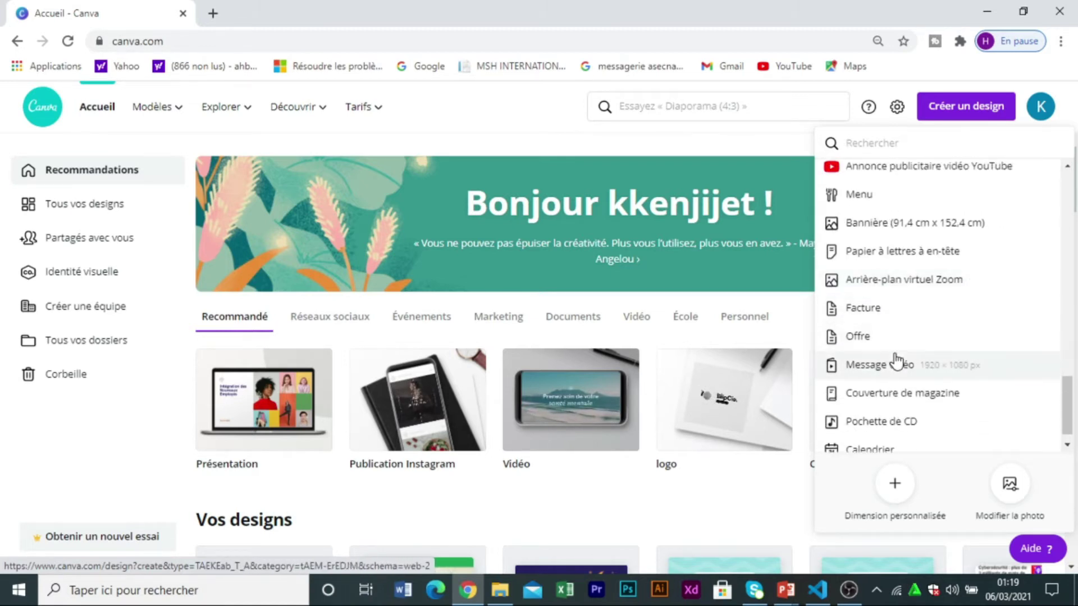
scroll(897, 360, "down", 1)
scroll(896, 361, "up", 10)
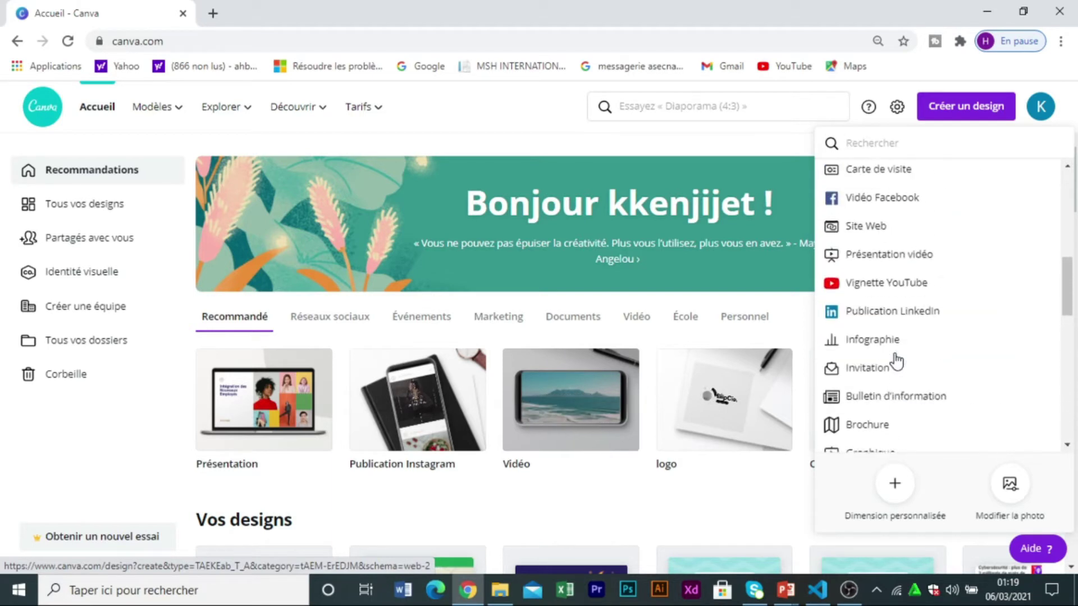
scroll(896, 337, "up", 1)
scroll(891, 308, "up", 2)
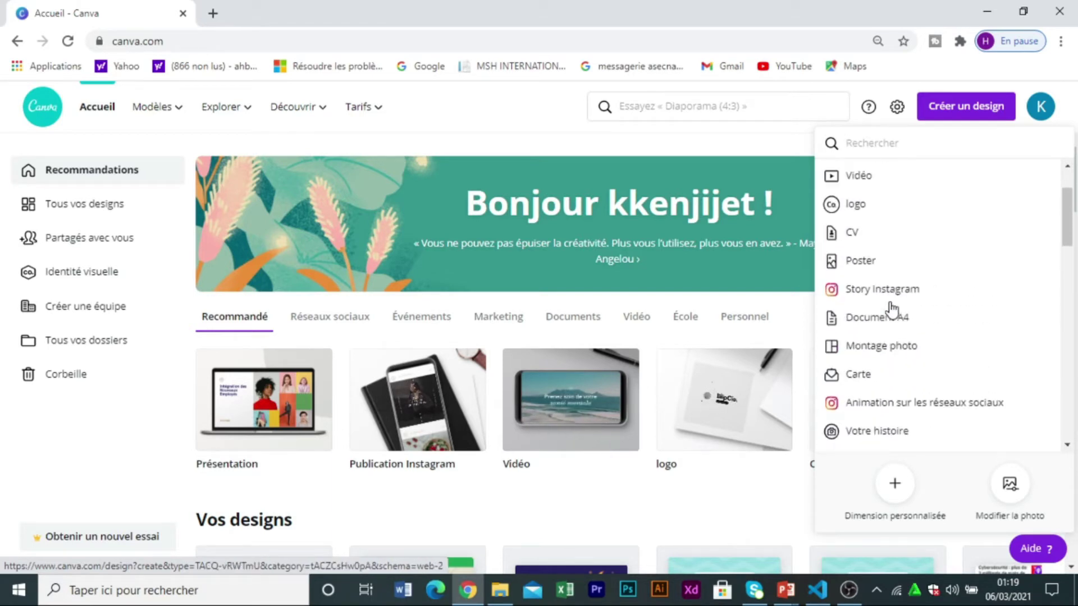
scroll(883, 258, "up", 1)
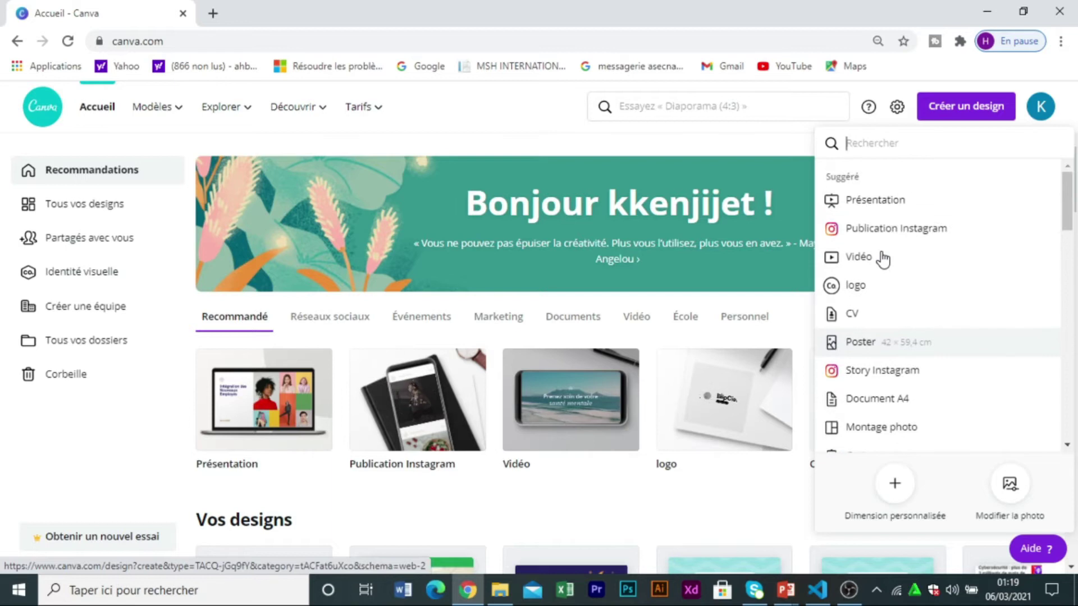
Step: Create a new blank Vignette YouTube design and bring its editor into view
scroll(889, 332, "down", 2)
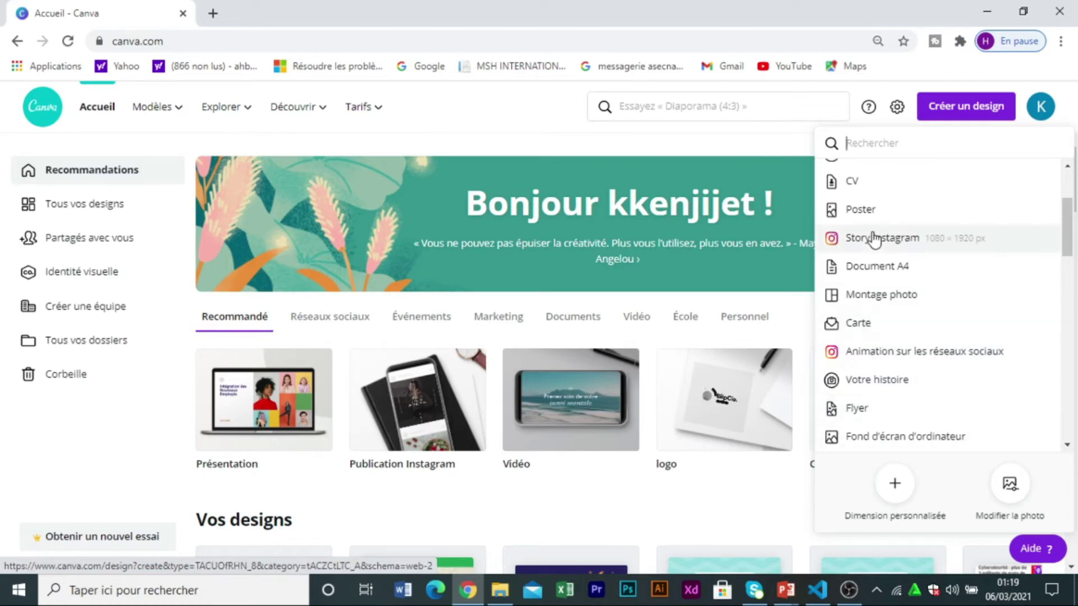
scroll(871, 281, "up", 2)
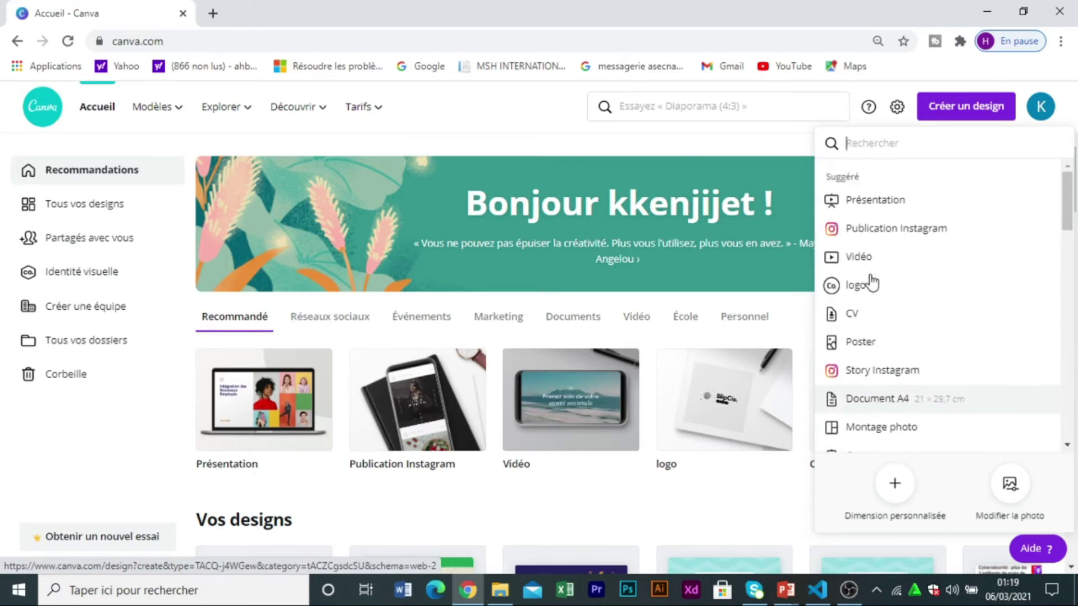
scroll(871, 282, "down", 5)
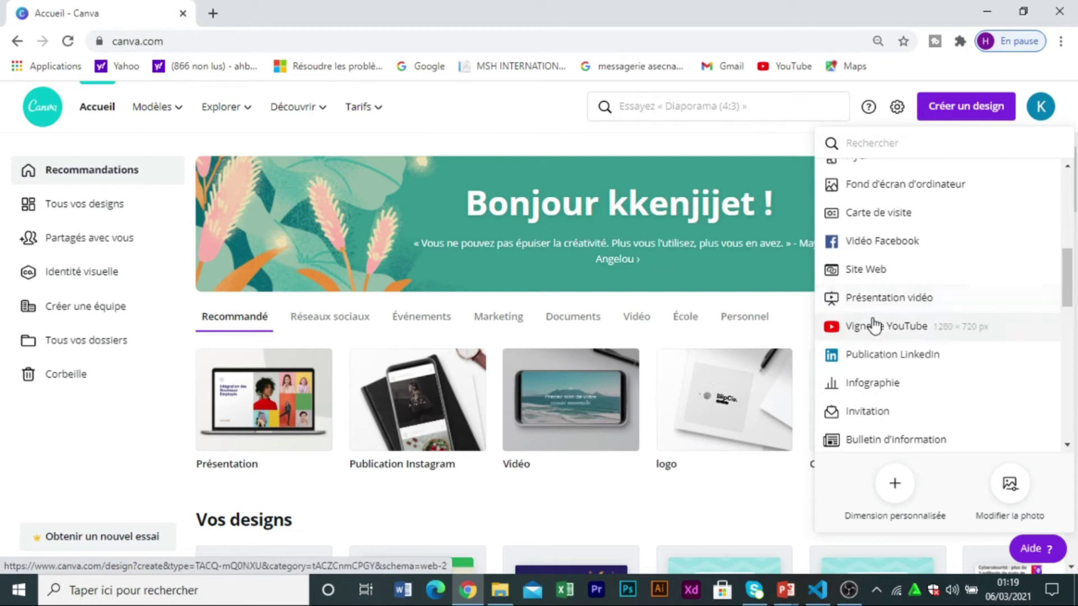
left_click(874, 325)
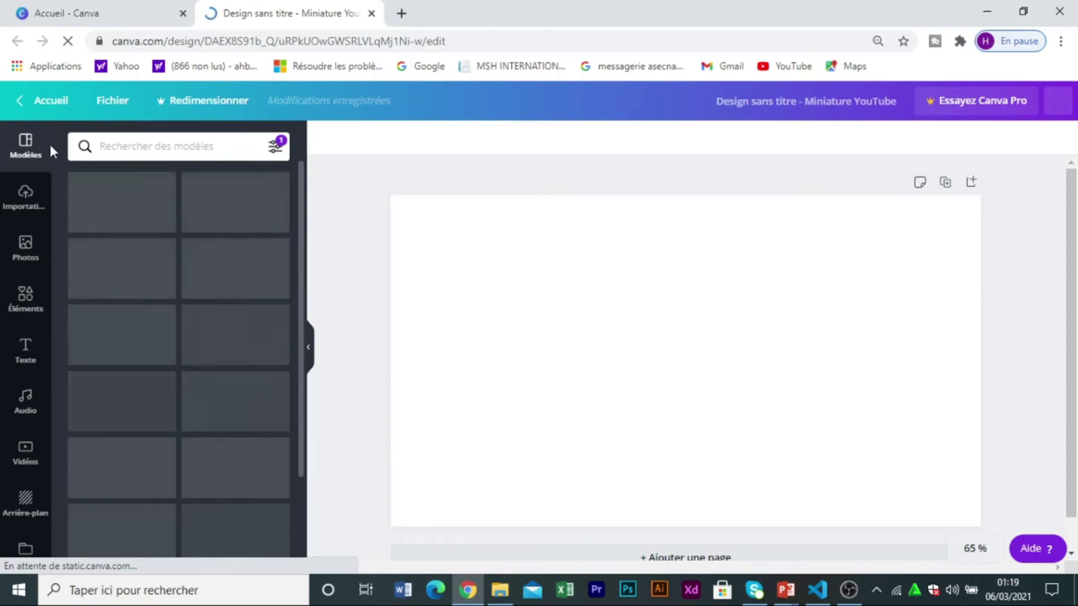
left_click(68, 7)
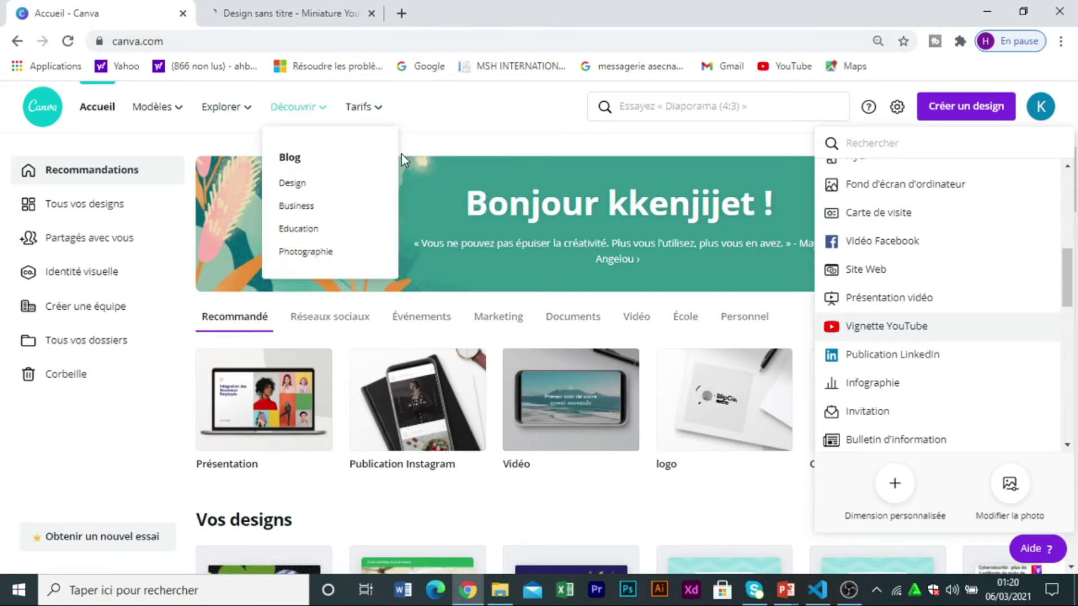
left_click(282, 11)
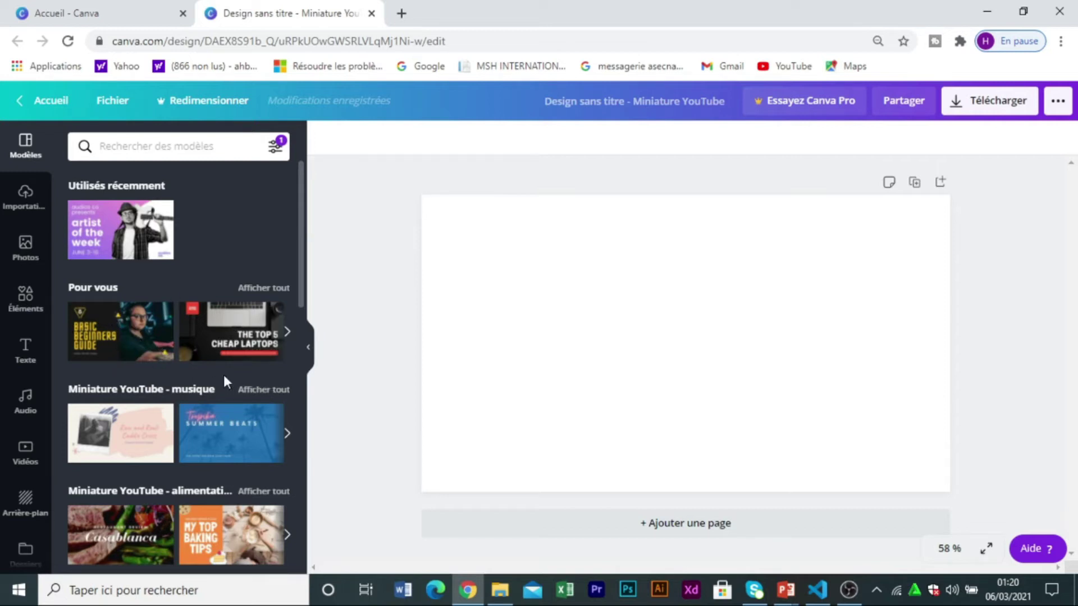
scroll(201, 400, "down", 3)
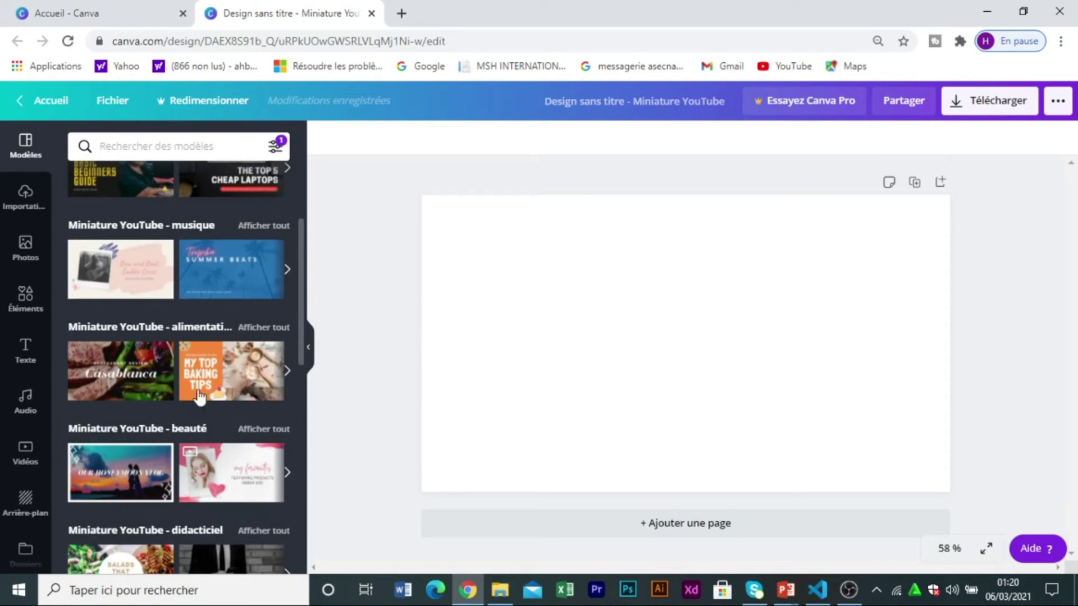
scroll(214, 398, "down", 3)
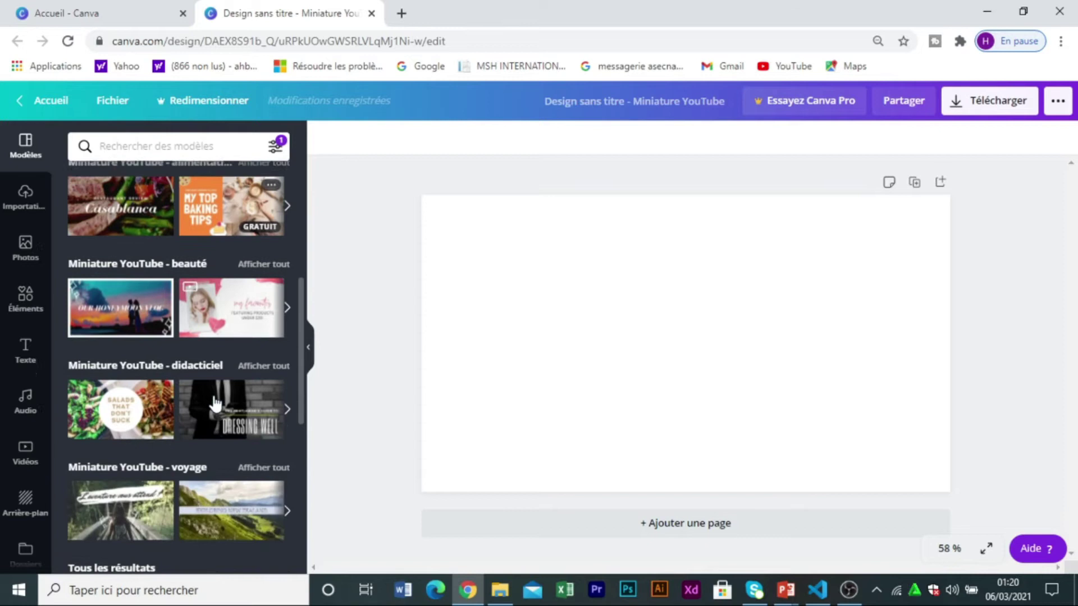
scroll(216, 403, "up", 5)
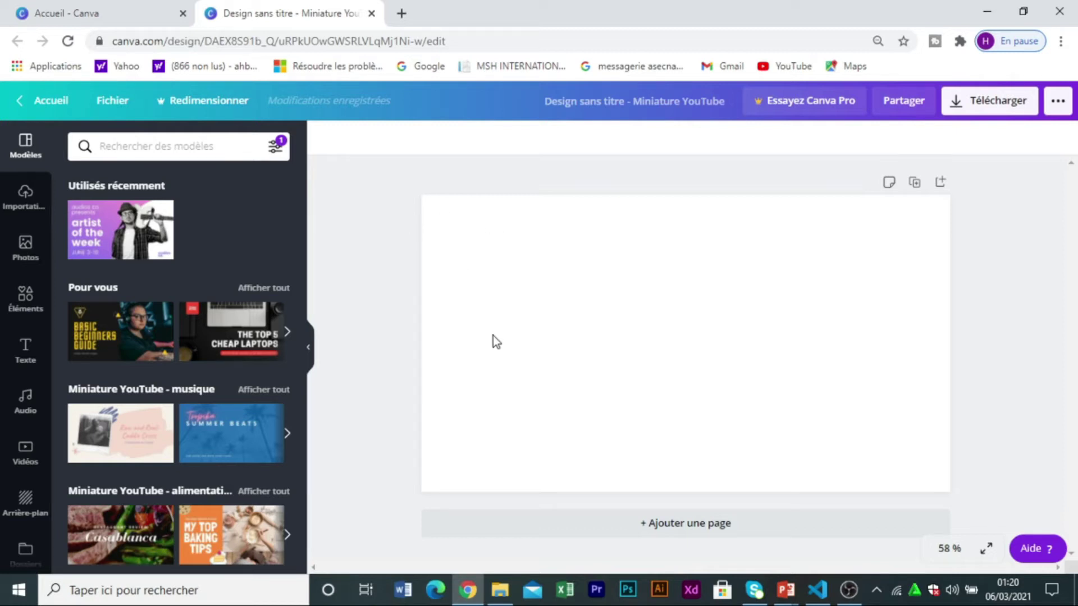
Step: Add the recently used HUGE SALE text combination to the page and delete both of its text elements
left_click(25, 354)
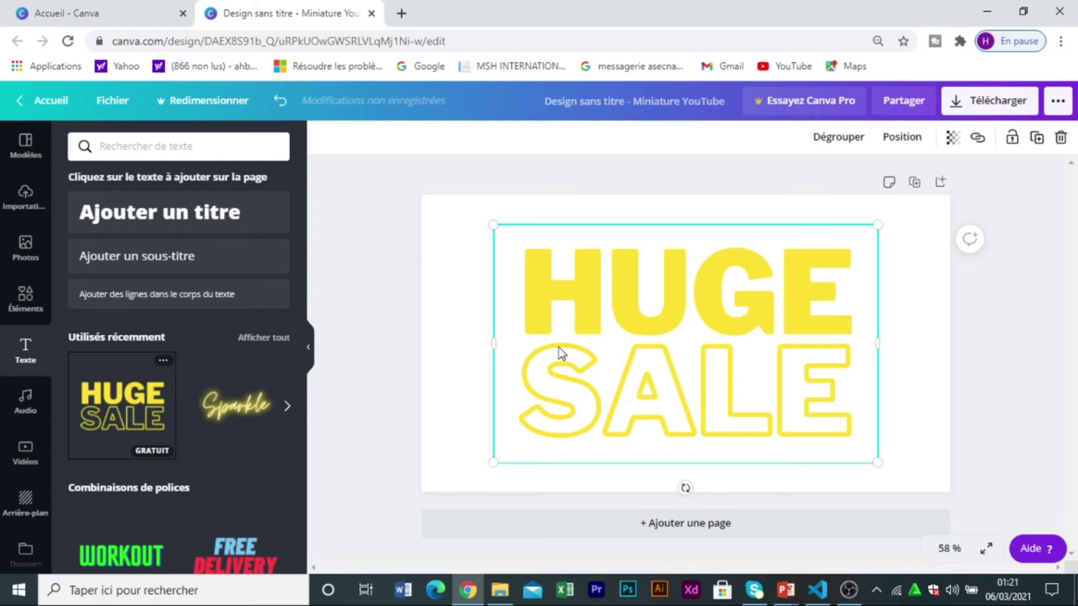
double_click(582, 349)
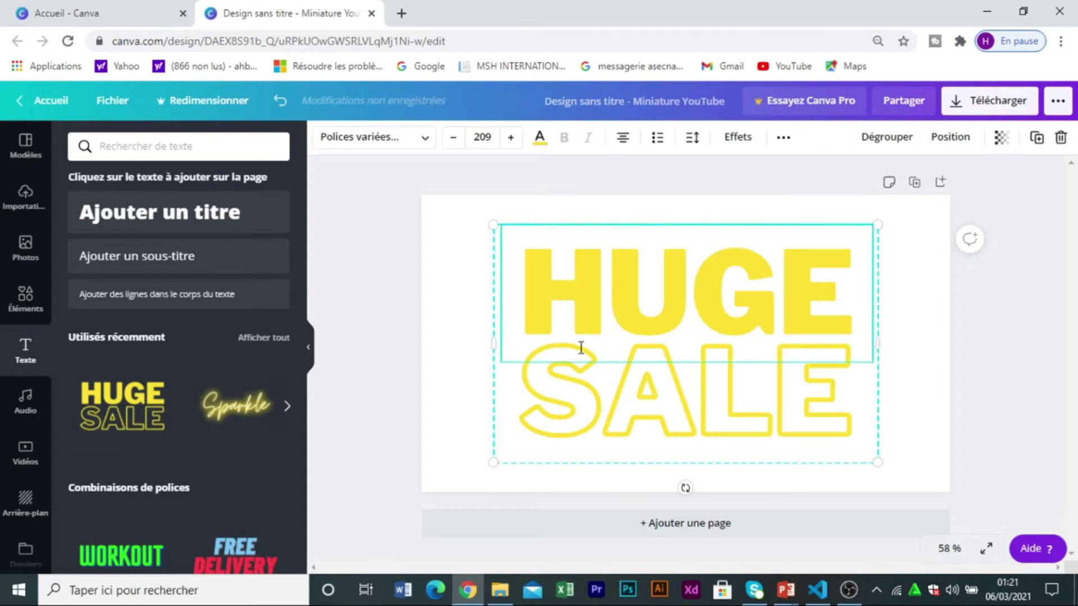
left_click(632, 391)
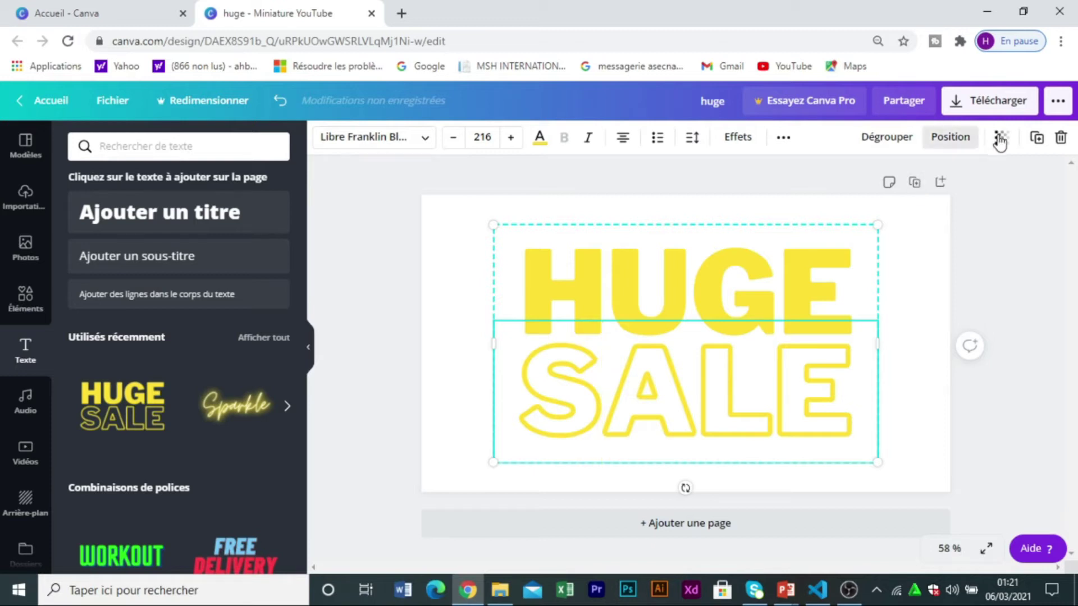
left_click(1061, 137)
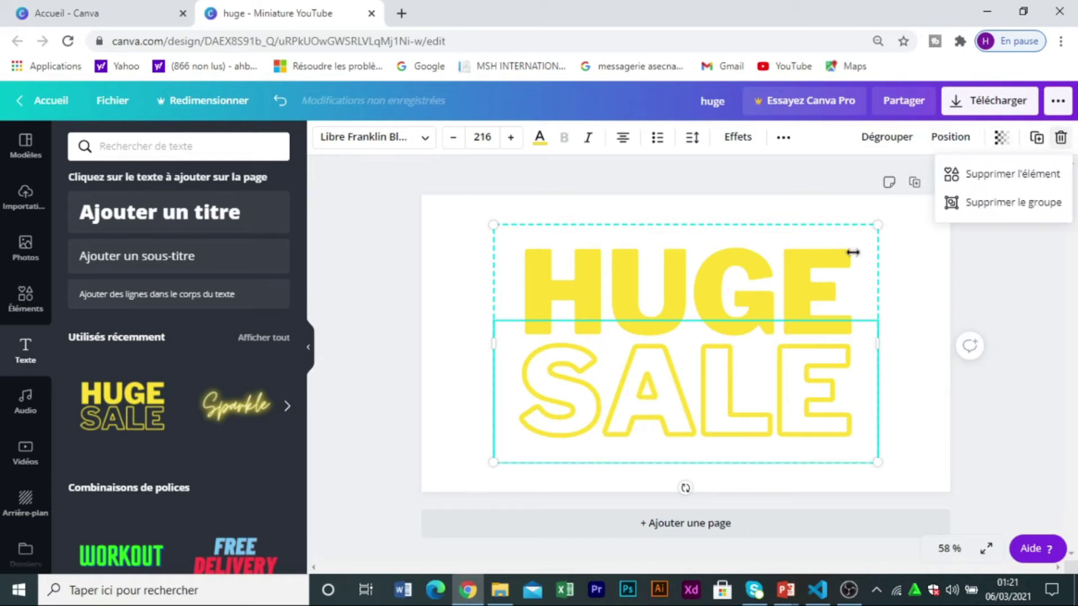
left_click(1029, 175)
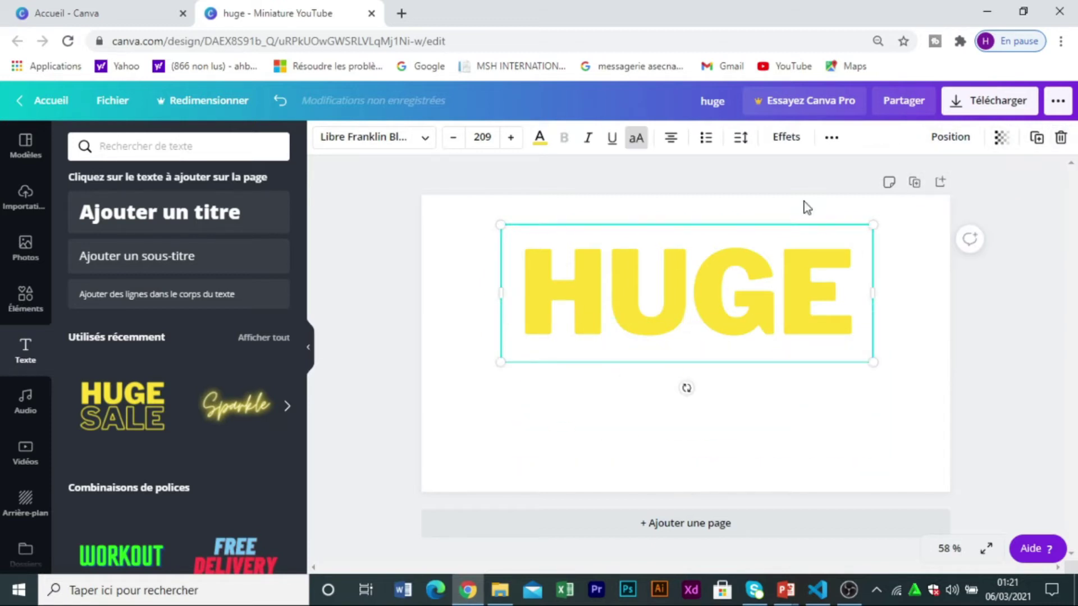
left_click(1060, 137)
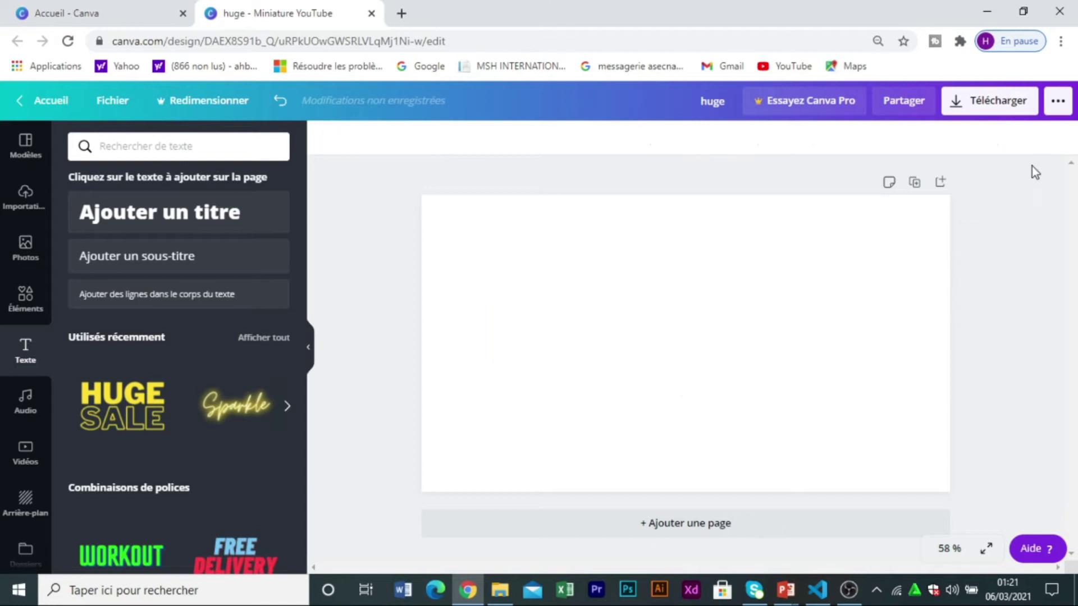
Step: Add a title text element to the blank page
left_click(238, 227)
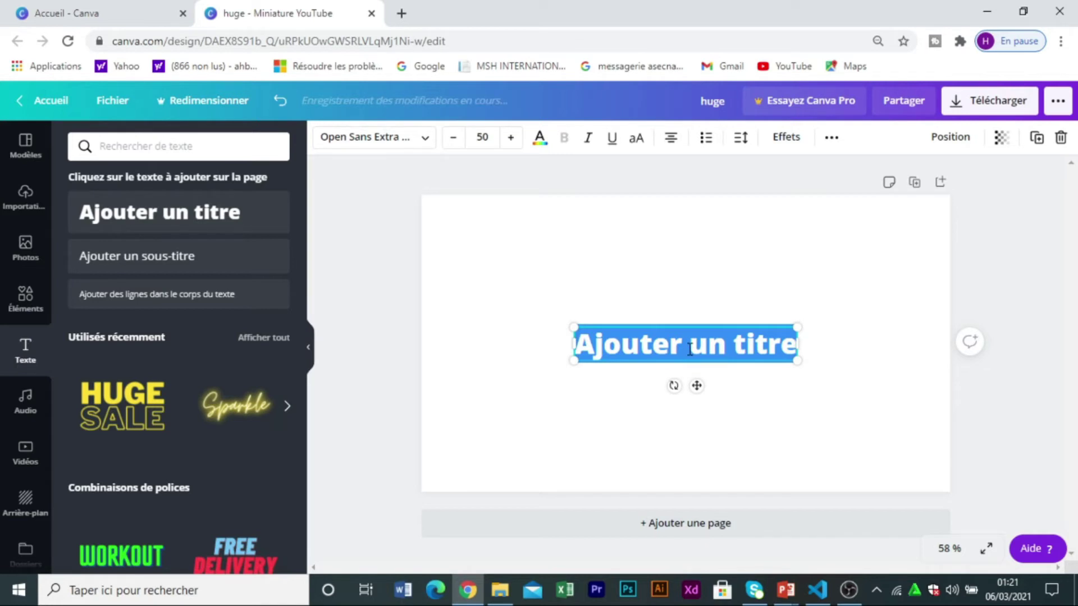
type("NO+")
key("BackSpace")
key("BackSpace")
key("BackSpace")
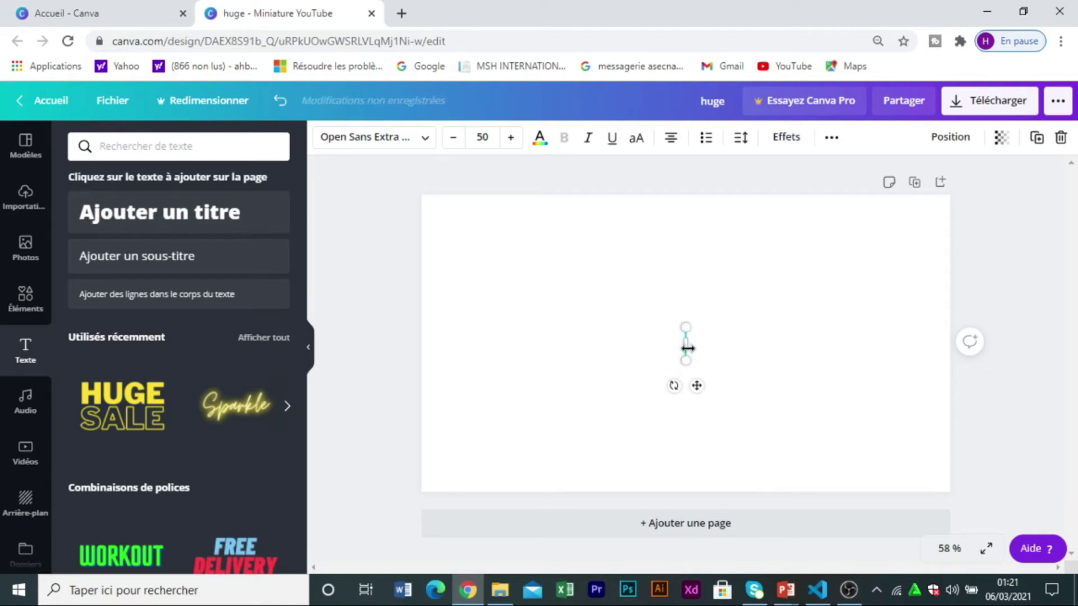
type("HACKIN")
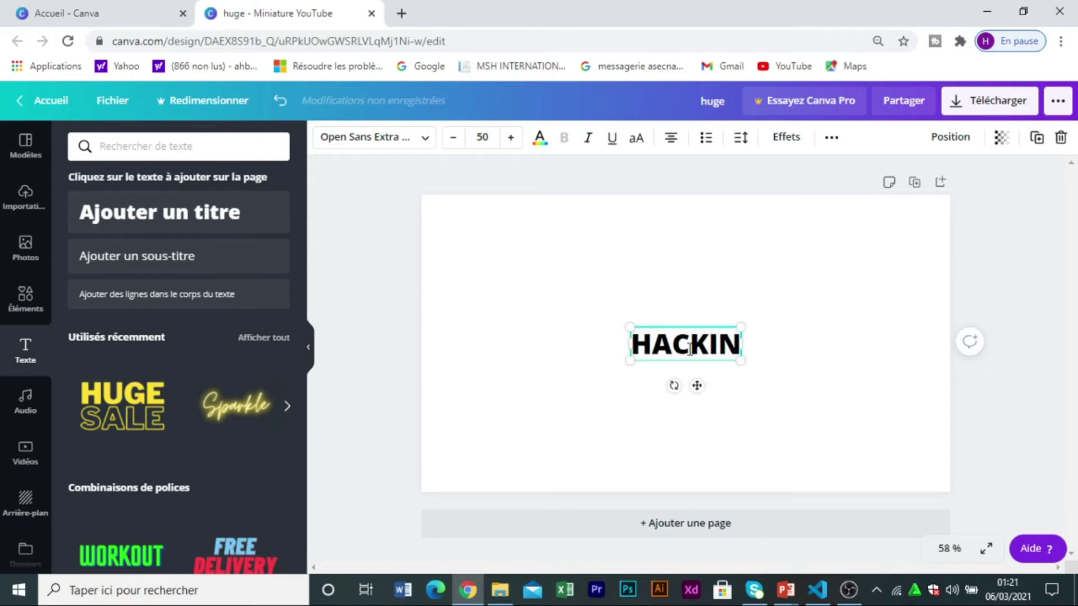
type("FO")
key("BackSpace")
key("BackSpace")
key("BackSpace")
key("BackSpace")
key("BackSpace")
key("BackSpace")
key("BackSpace")
key("BackSpace")
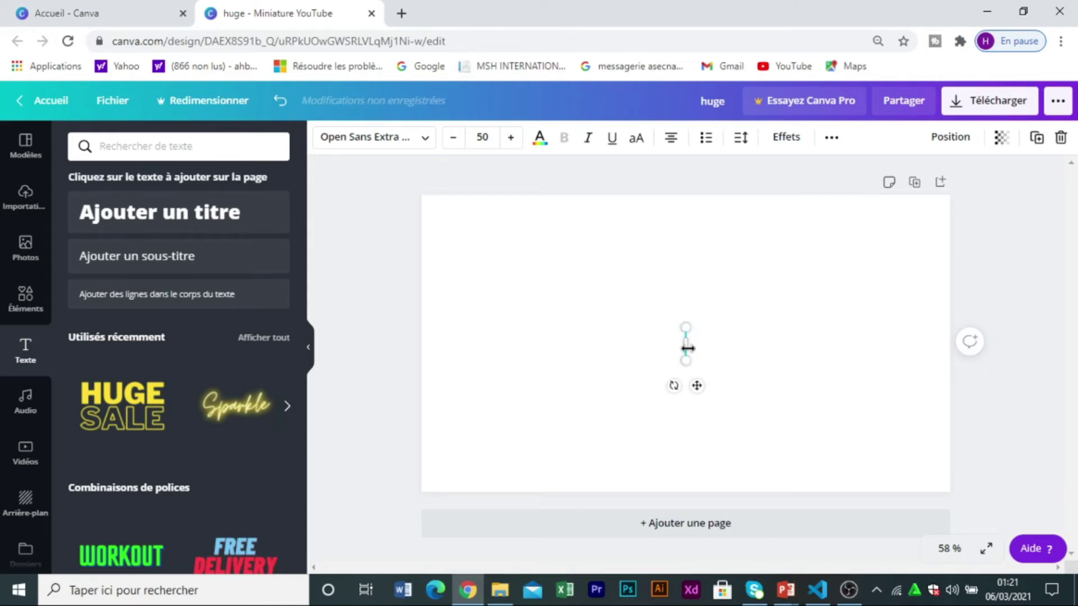
Step: Enter WEB FOR GOD as the text of the new title
type("WEB")
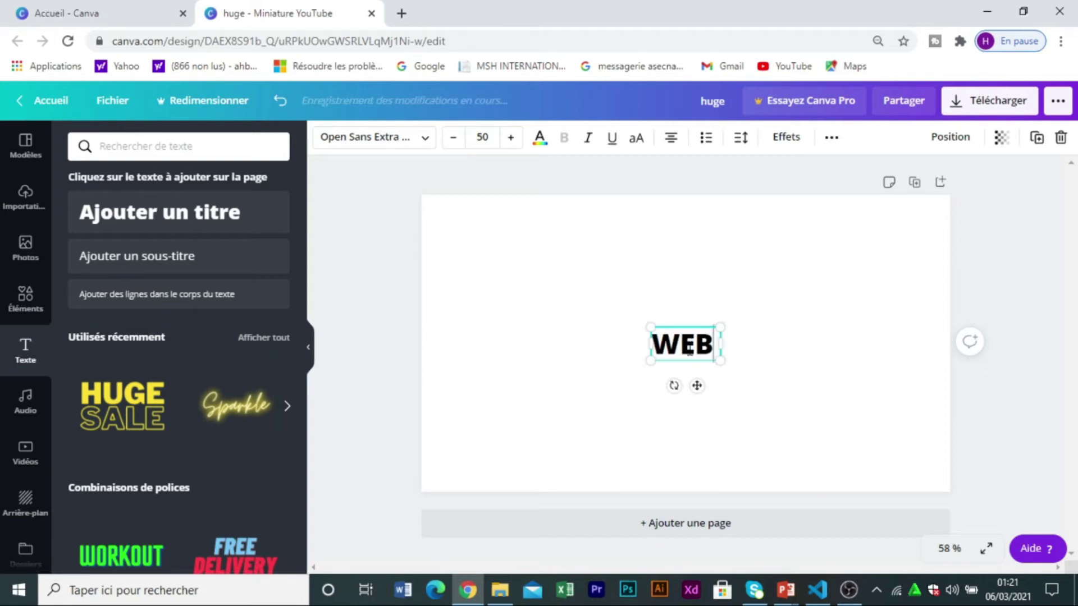
type(" FOR G")
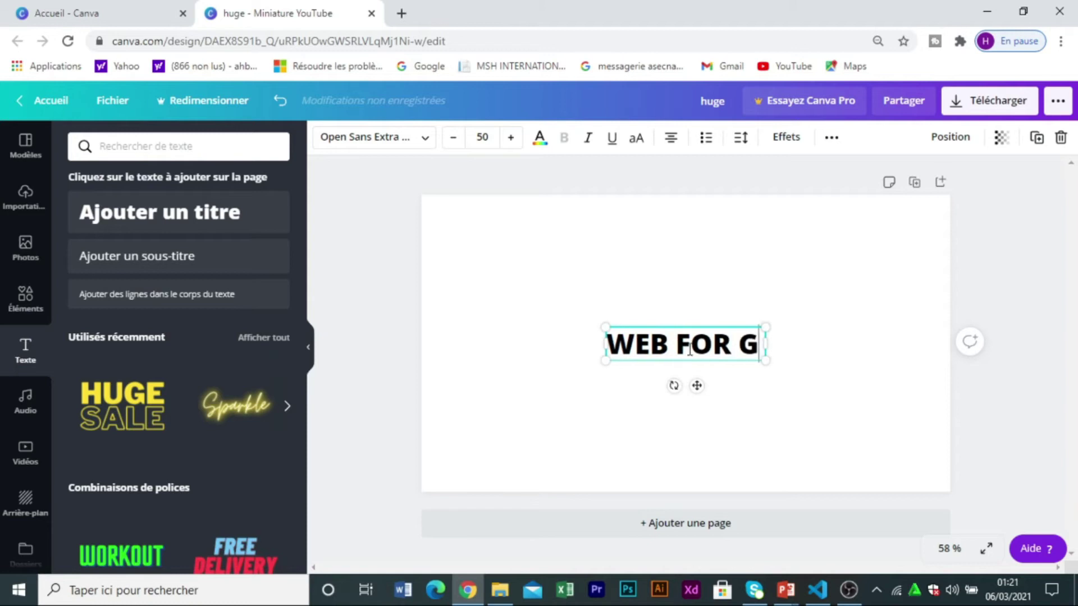
type("OD")
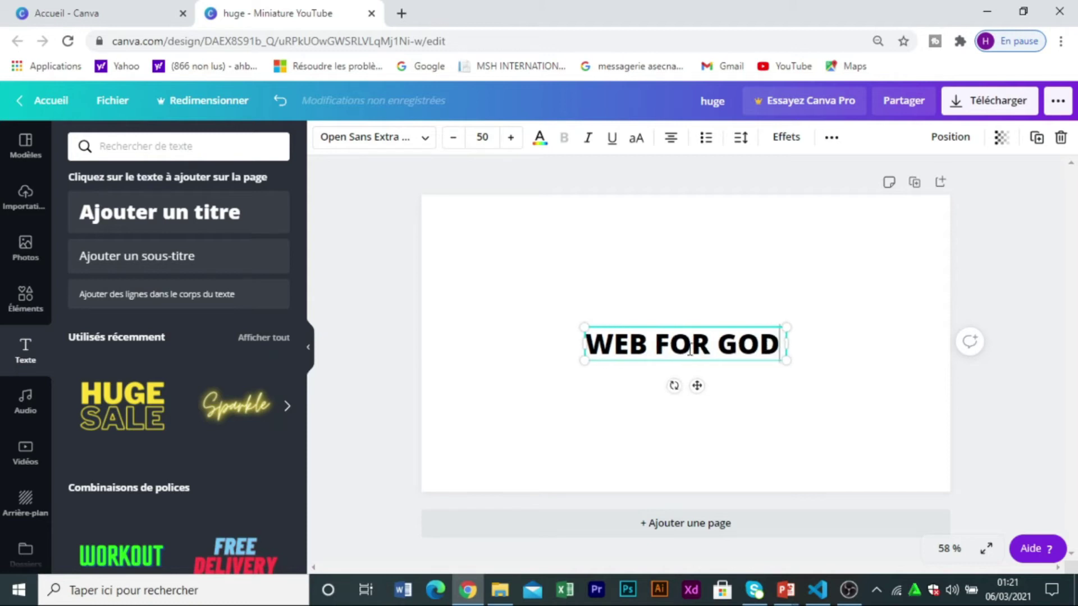
Step: Move the WEB FOR GOD title to the page's upper centre and scale it down to size 37.3
left_click_drag(698, 385, 693, 260)
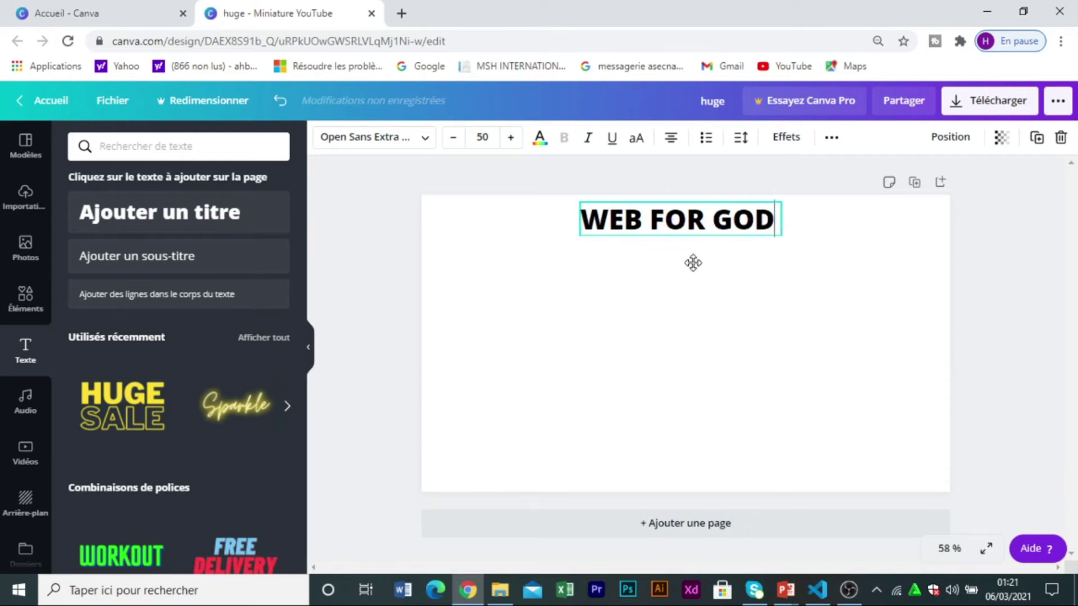
left_click_drag(778, 236, 735, 218)
left_click_drag(664, 252, 697, 250)
left_click(414, 283)
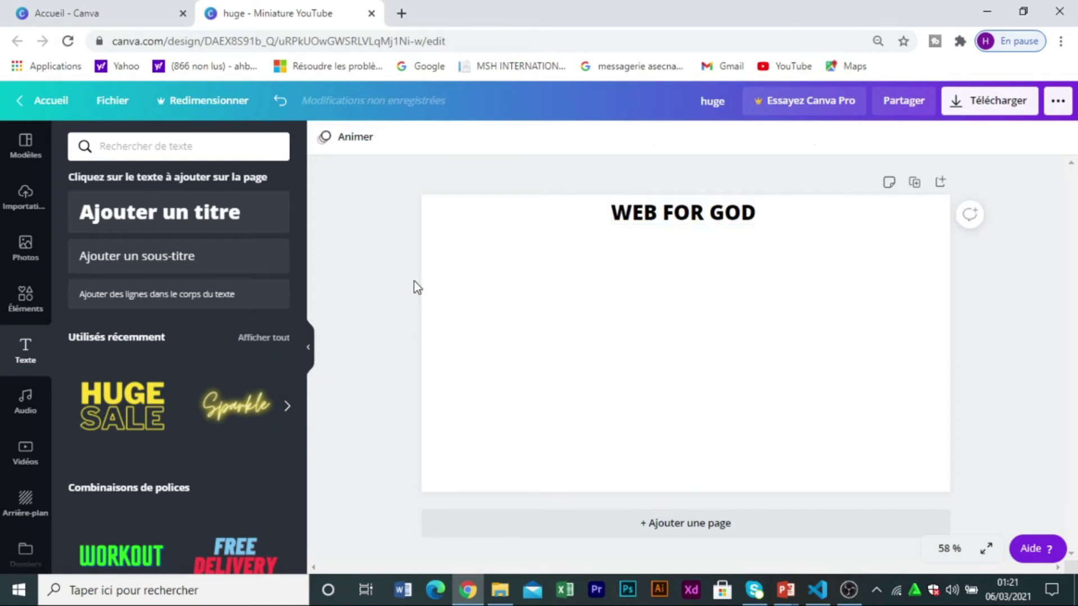
left_click(719, 218)
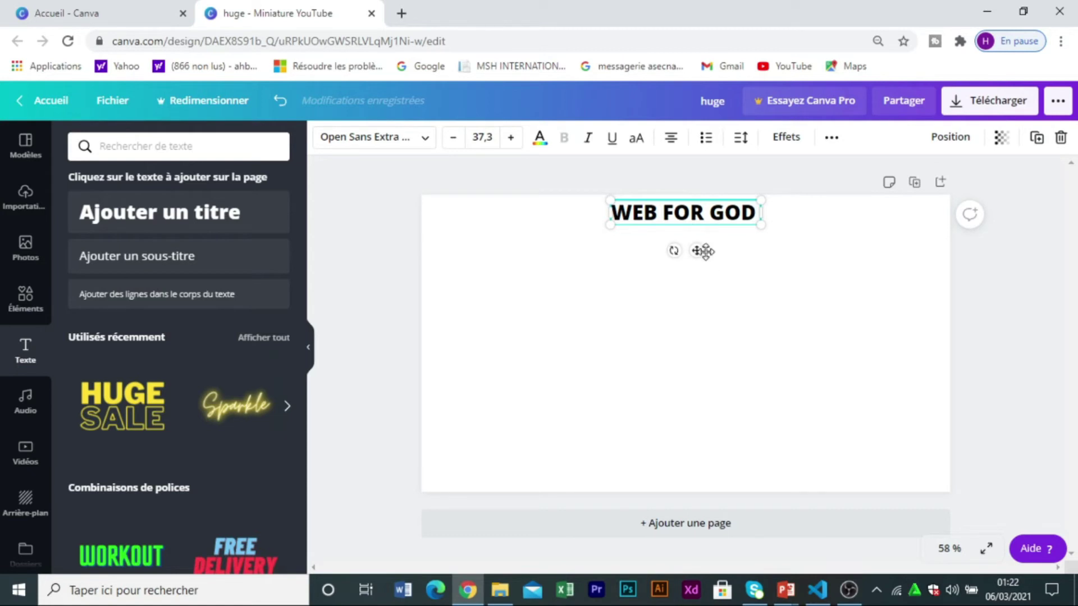
left_click(793, 290)
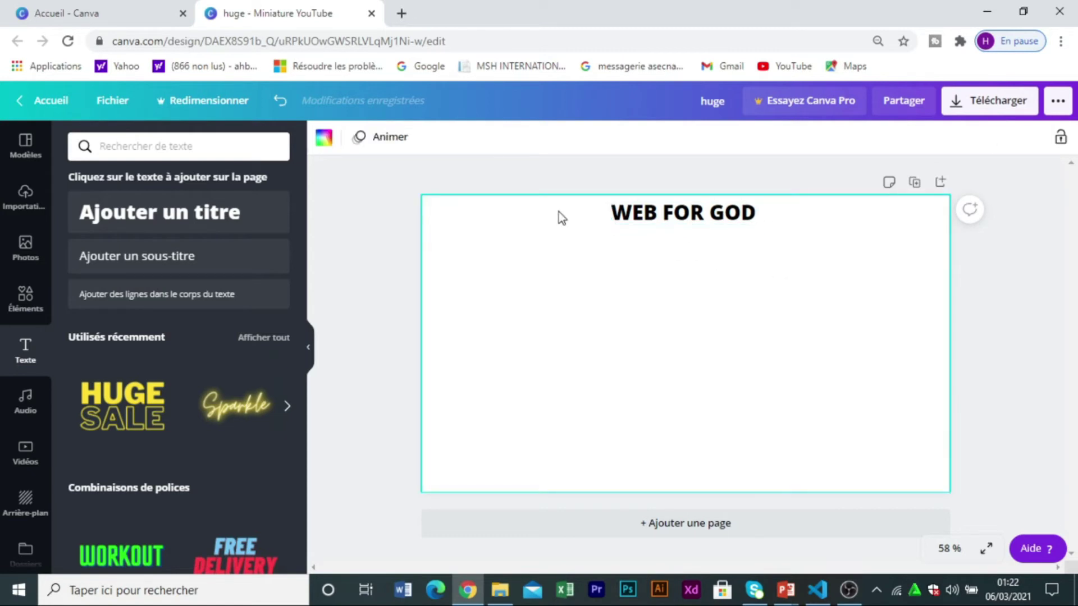
left_click(643, 169)
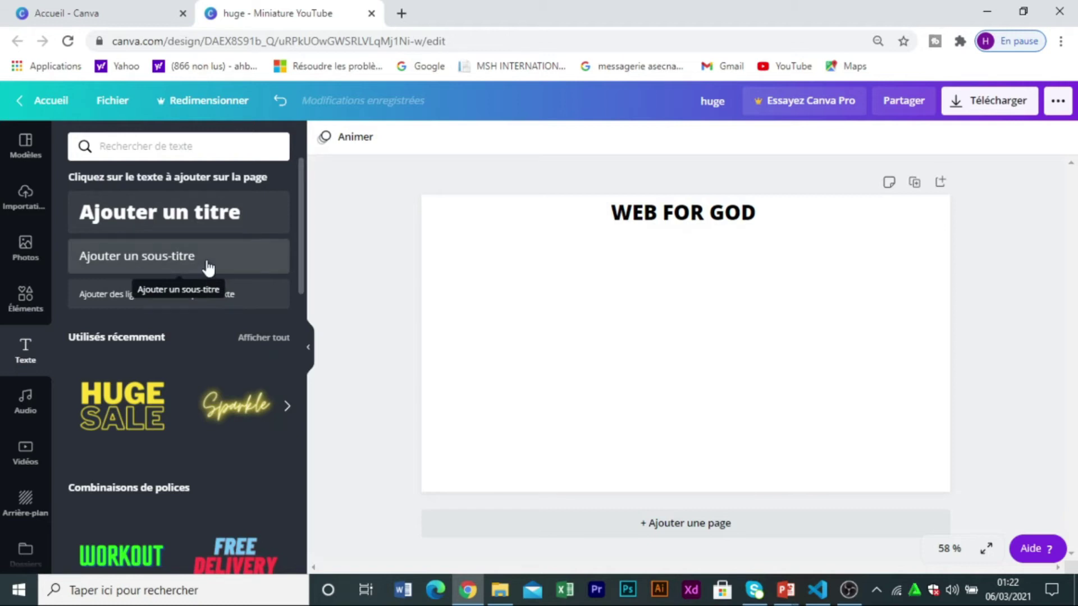
Step: Add a body text reading "organise" and place it directly beneath the WEB FOR GOD title
left_click(257, 298)
type("pré")
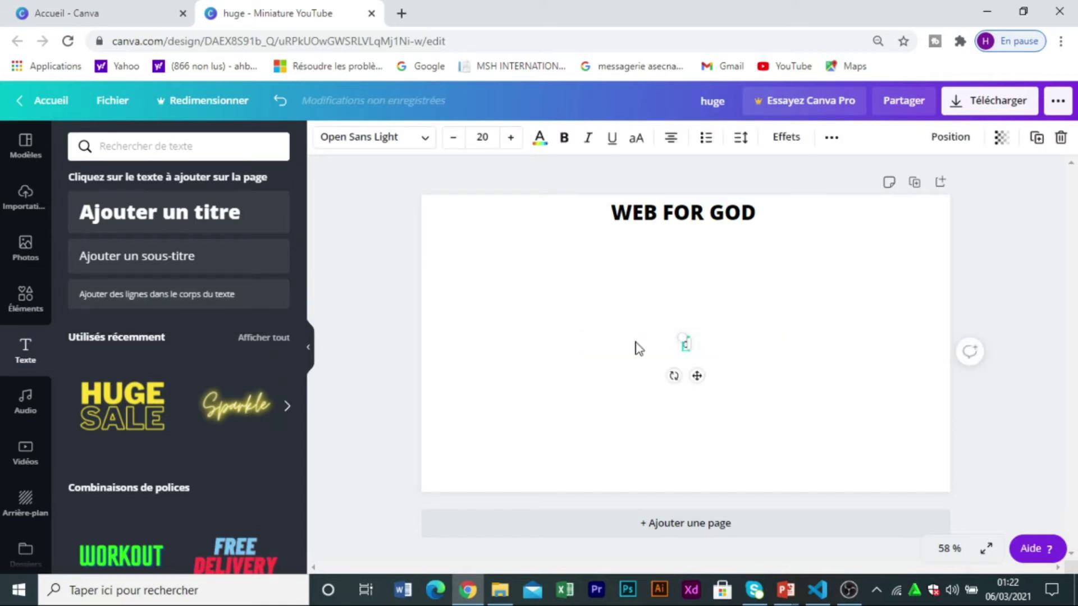
type("anise")
left_click_drag(697, 375, 687, 270)
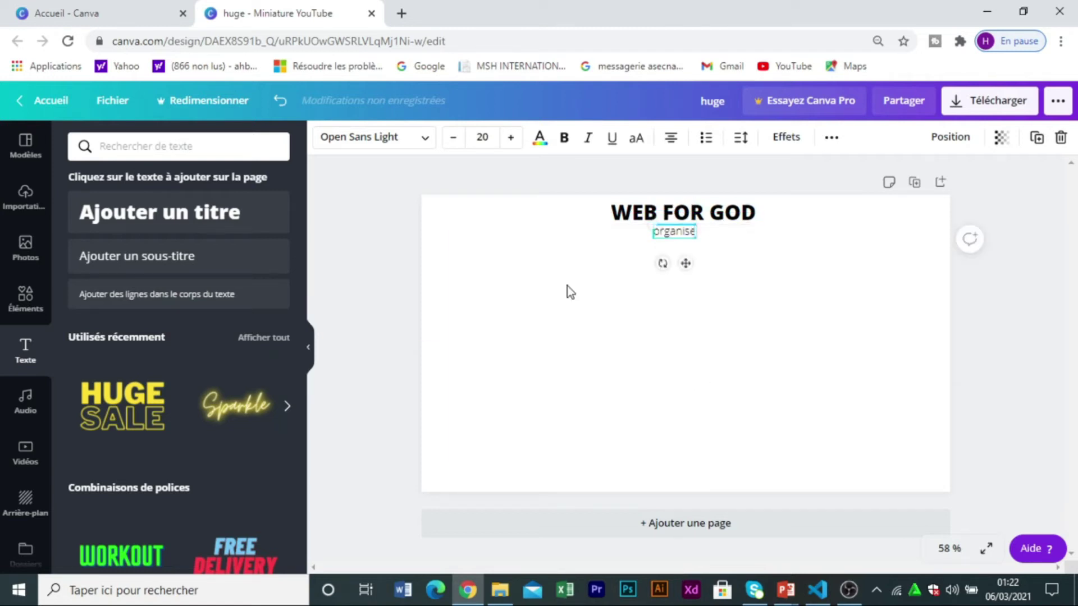
left_click(353, 251)
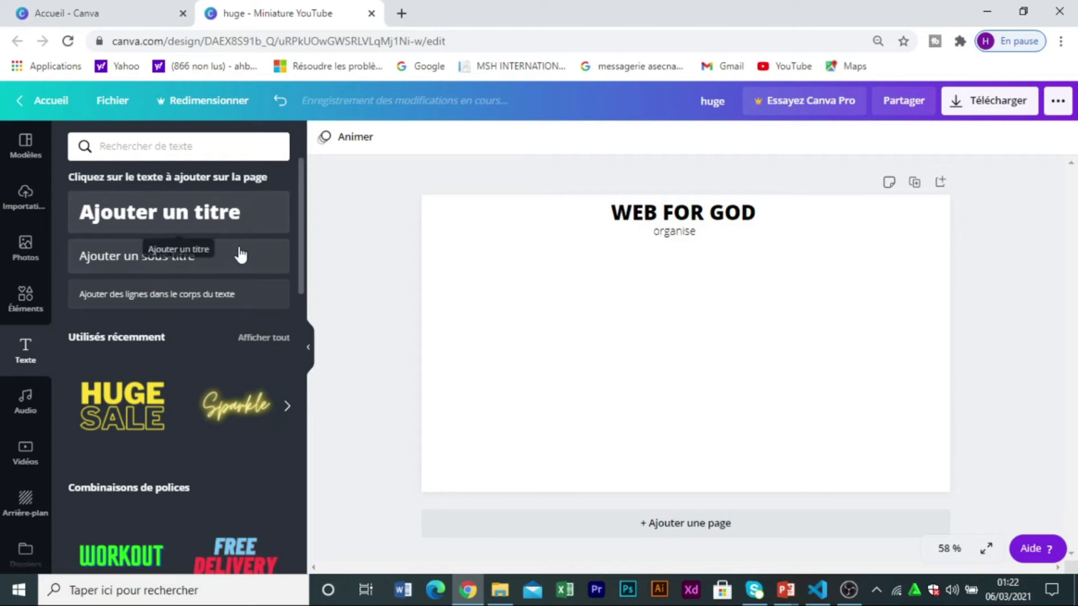
Step: Add a subtitle text element reading MARANATHA
left_click(236, 260)
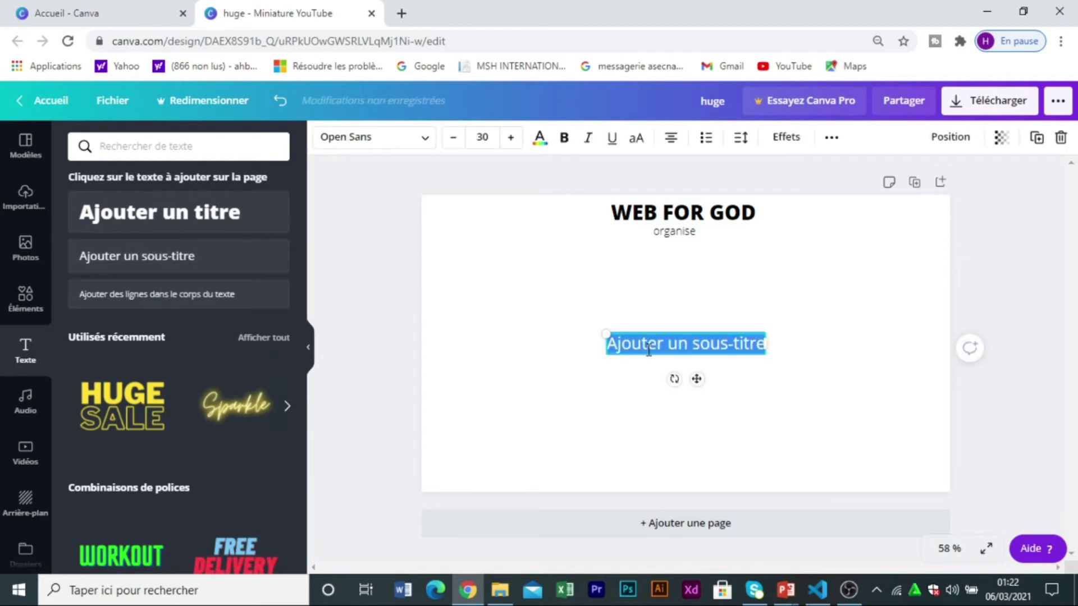
key("BackSpace")
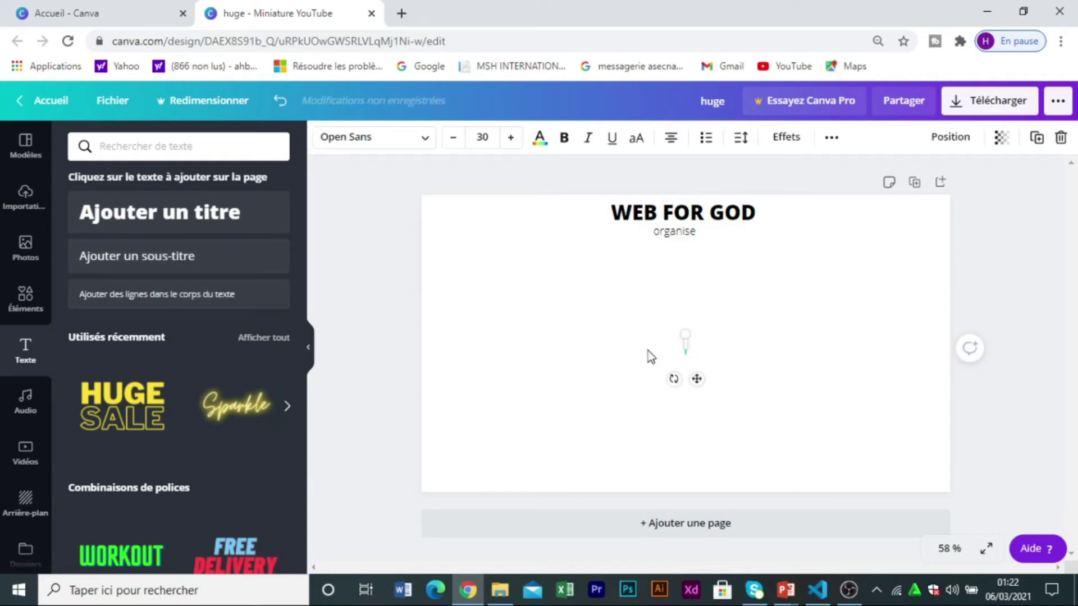
type("MAR")
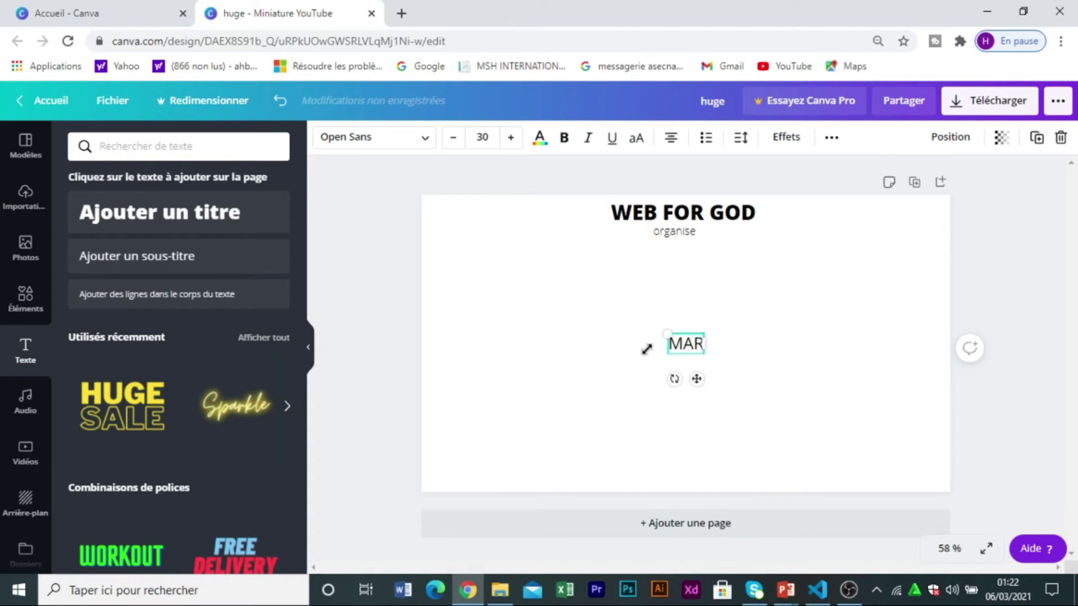
type("ANATHA")
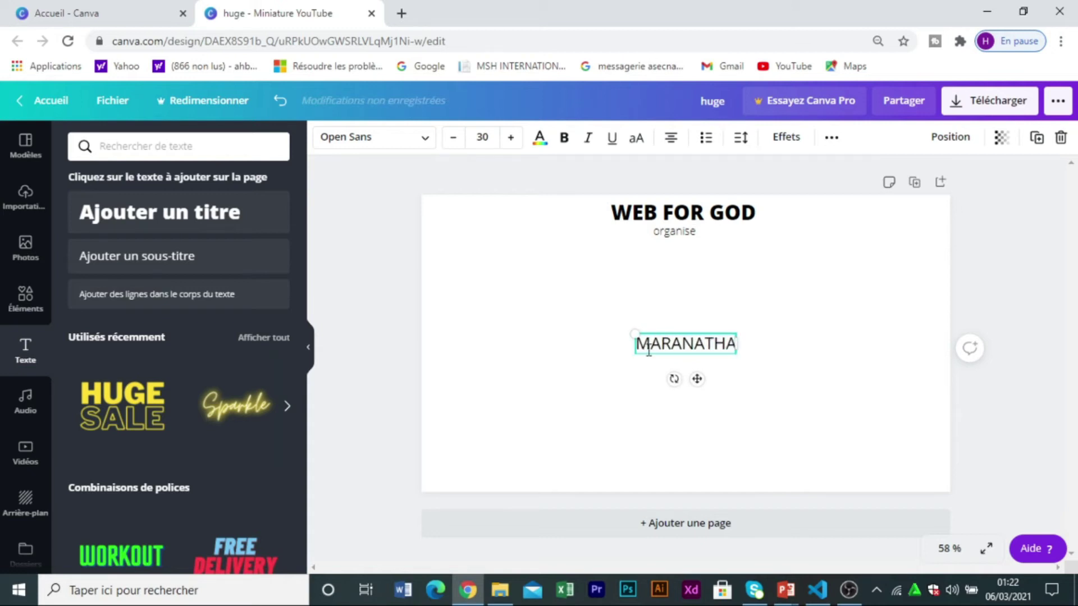
Step: Enlarge the MARANATHA text to about twice its size and move it beneath the word "organise"
left_click(694, 345)
left_click_drag(744, 346, 859, 375)
left_click_drag(765, 403, 696, 326)
Step: Centre "organise" under the WEB FOR GOD title and adjust the position of MARANATHA just below it
left_click_drag(678, 229, 690, 228)
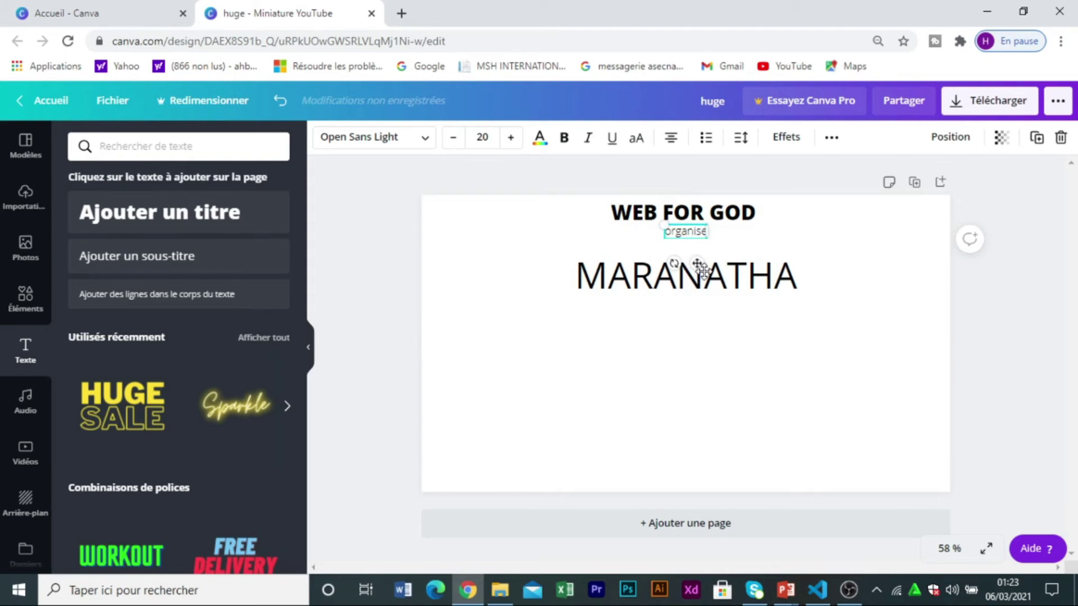
left_click(711, 279)
left_click_drag(707, 279, 706, 276)
left_click_drag(689, 232, 691, 232)
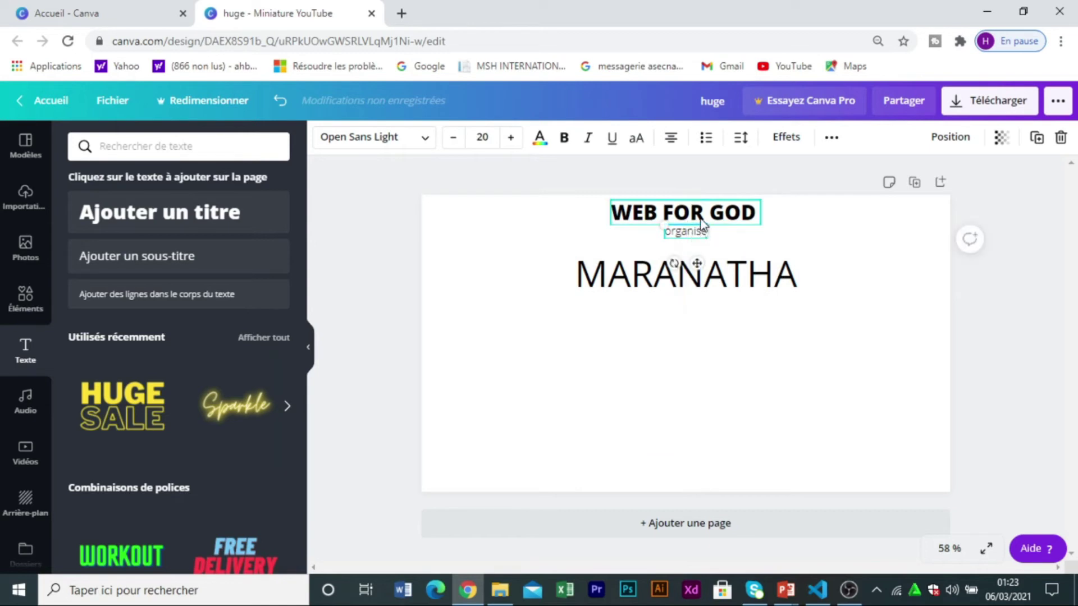
left_click(703, 190)
left_click_drag(695, 238, 691, 237)
left_click(693, 192)
left_click_drag(682, 285, 686, 278)
left_click(551, 286)
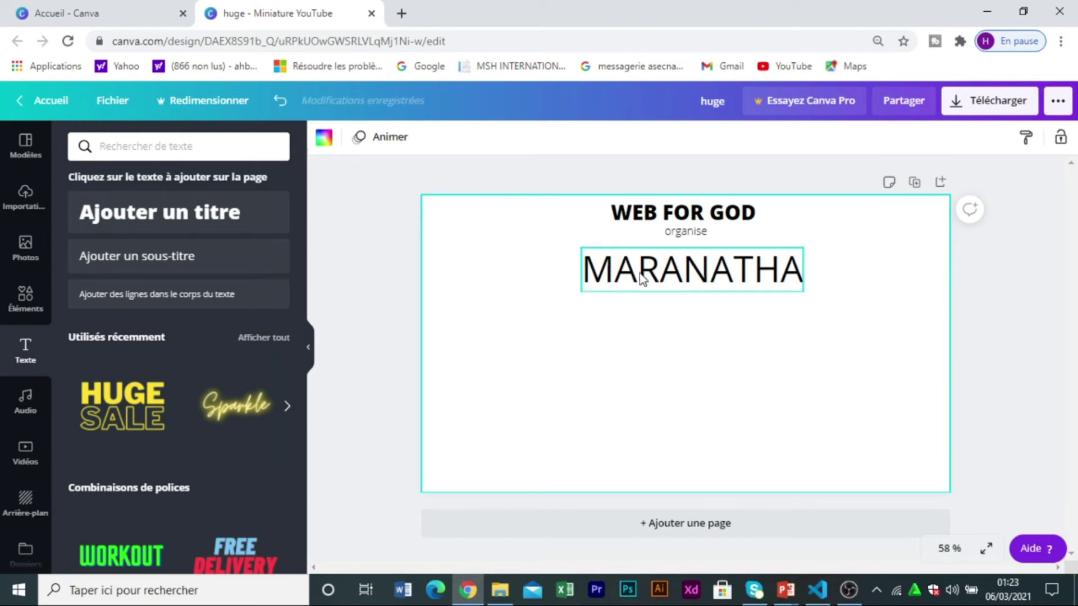
left_click(380, 251)
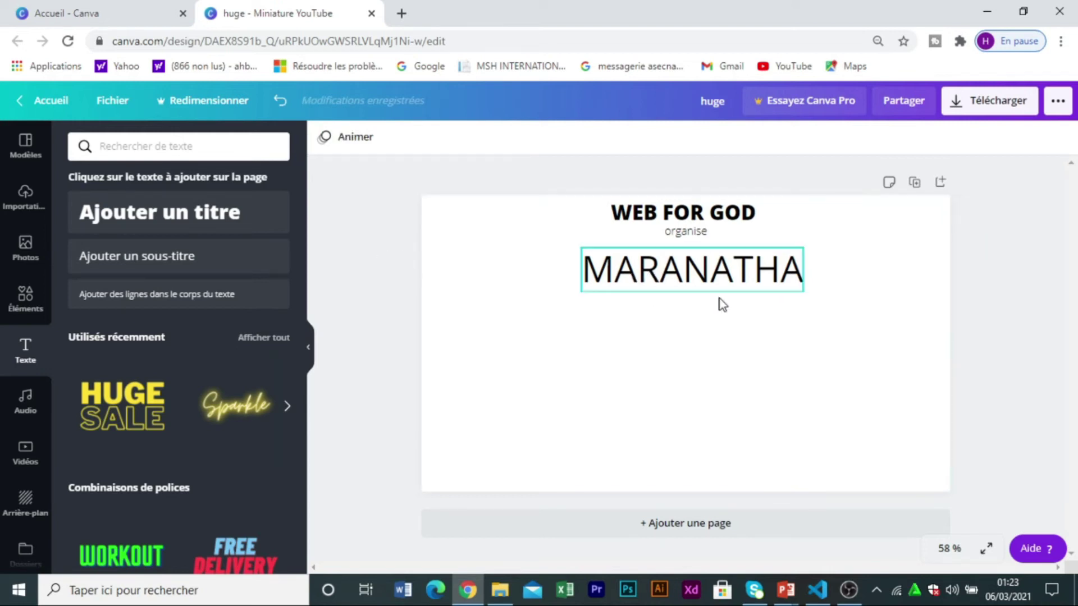
Step: Add a body text reading "Thème" and place it below MARANATHA, towards the page's left side
left_click(178, 303)
key("BackSpace")
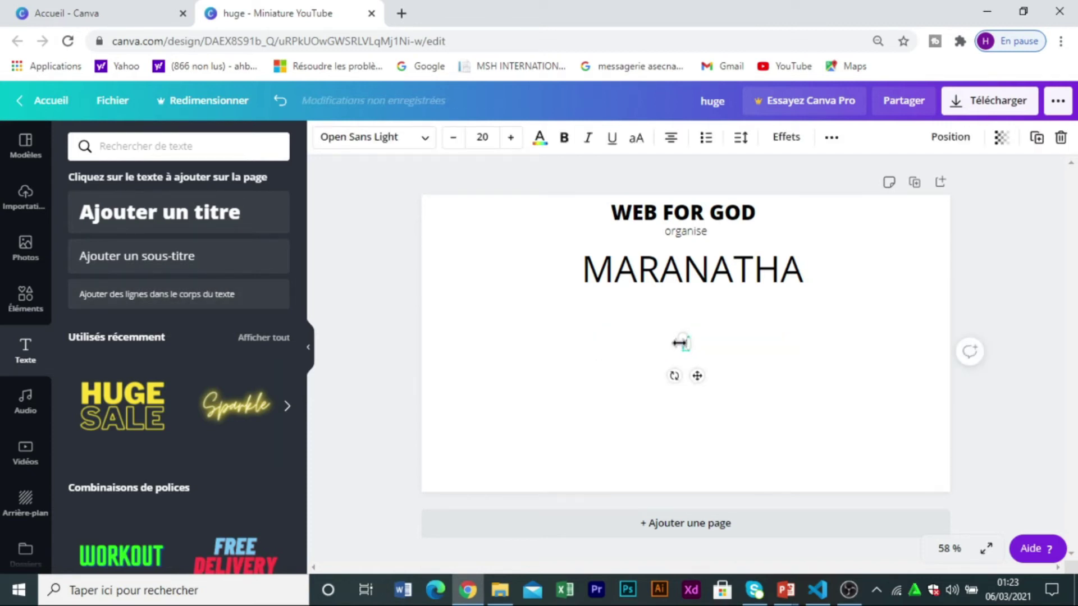
type("Thème")
left_click_drag(696, 375, 508, 362)
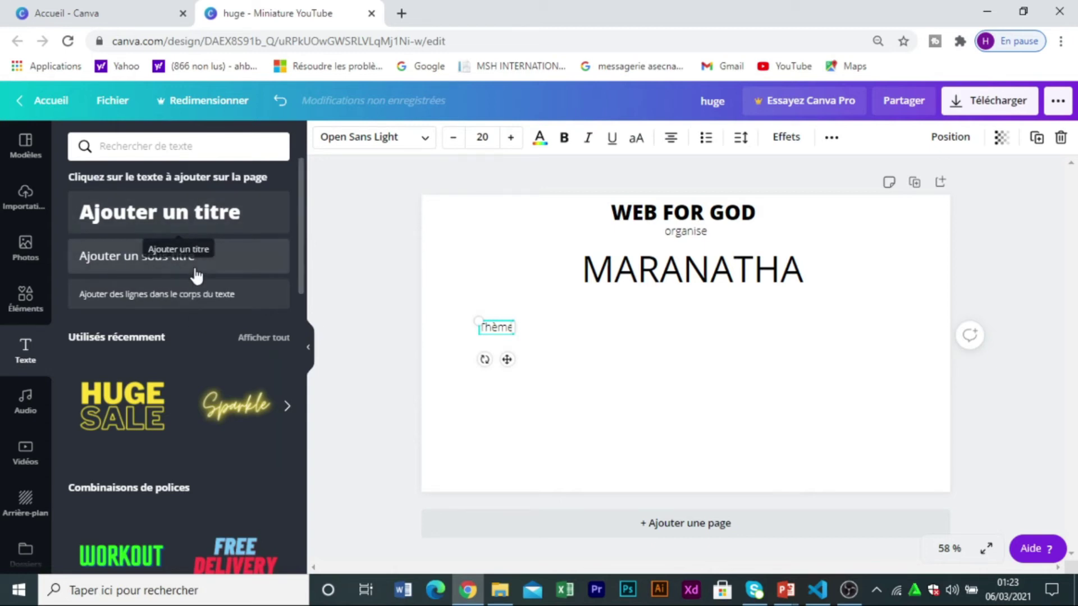
Step: Add a second title text element in the middle of the page and select its placeholder text
left_click(200, 230)
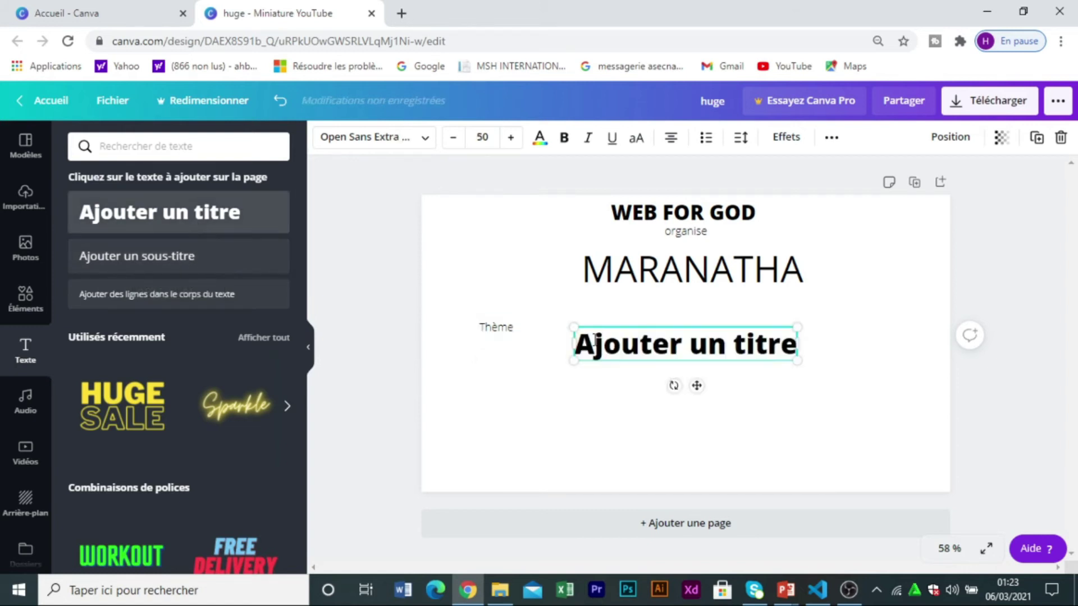
double_click(595, 339)
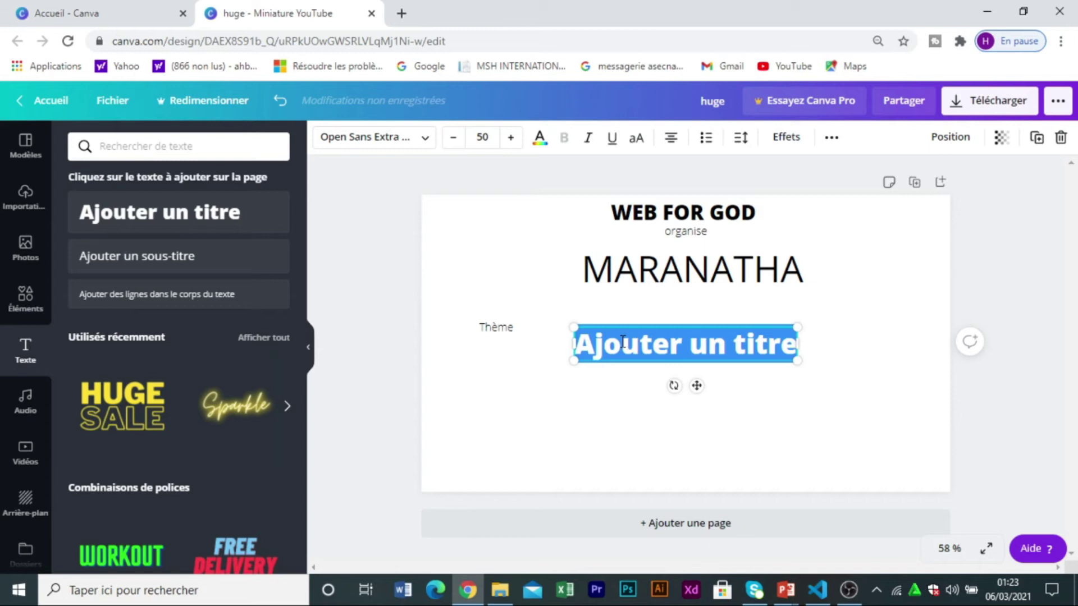
type("L")
key("BackSpace")
type("LE SEING")
key("BackSpace")
key("BackSpace")
key("BackSpace")
key("BackSpace")
key("BackSpace")
key("BackSpace")
key("BackSpace")
key("BackSpace")
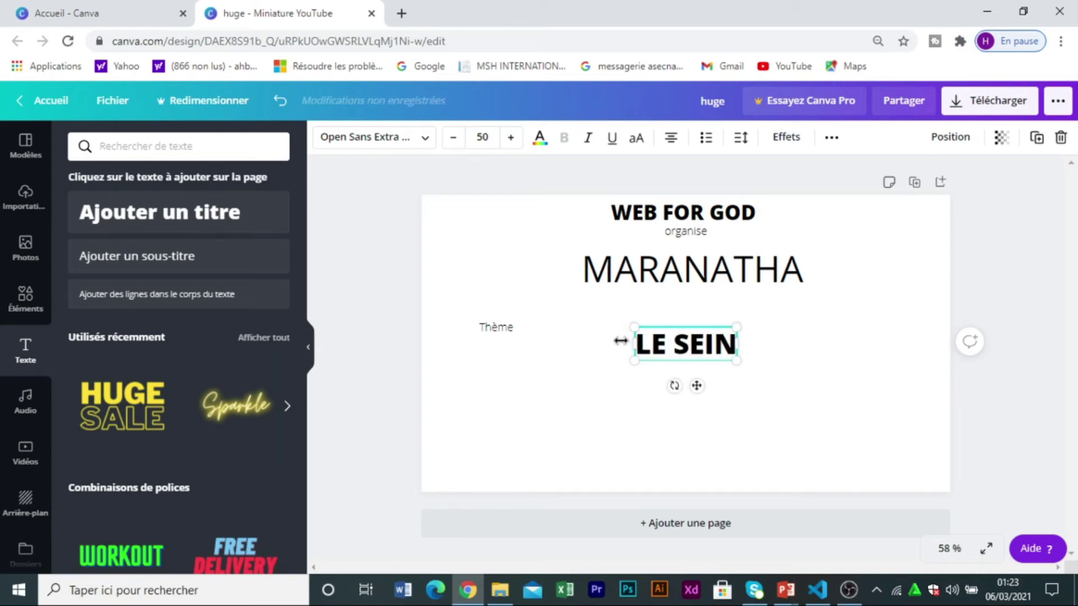
type("DEM")
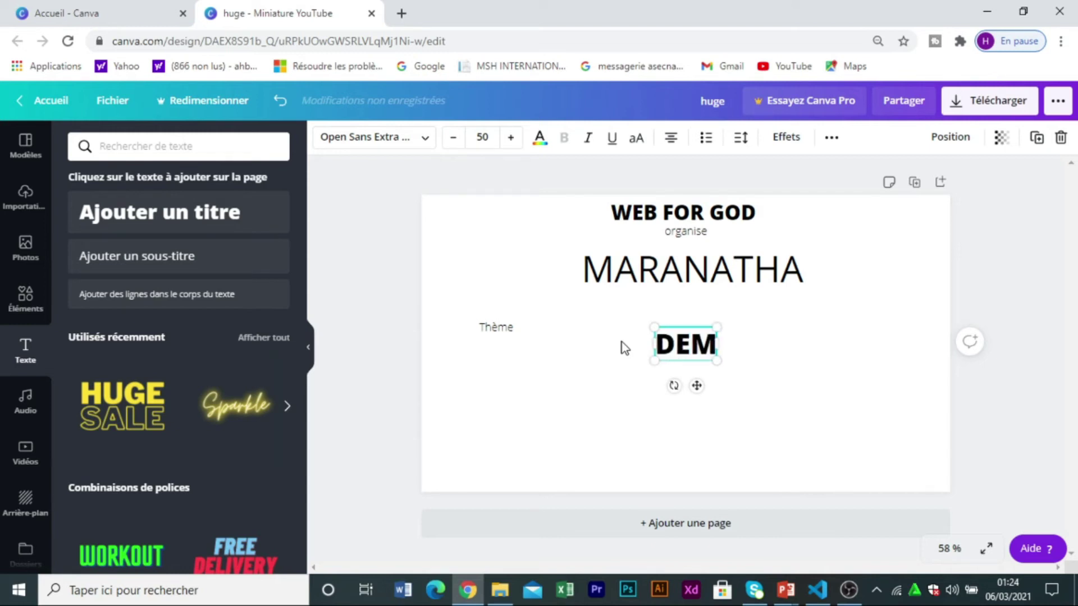
type("EUREZ")
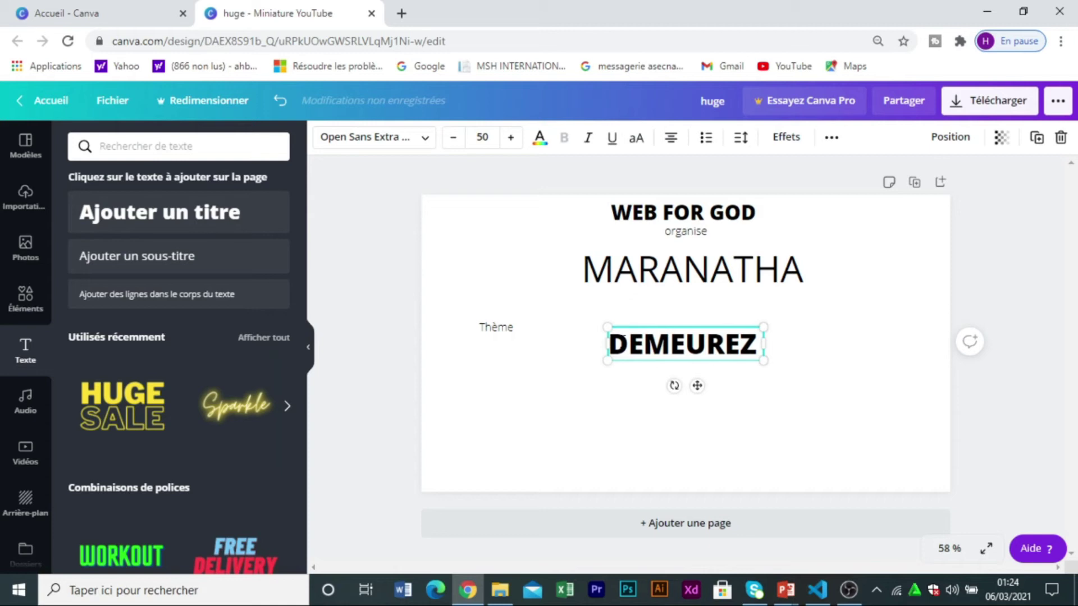
key("BackSpace")
key("BackSpace")
key("BackSpace")
key("BackSpace")
key("BackSpace")
key("BackSpace")
key("BackSpace")
key("BackSpace")
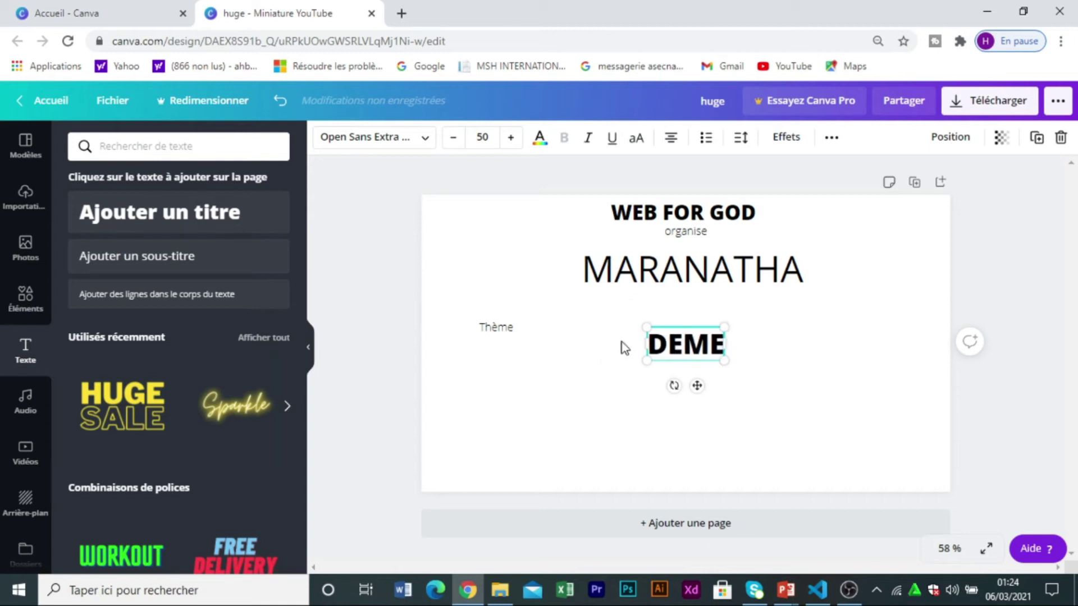
Step: Enter GARDER SA ROBE BLANCHE as the second title's text and scale it down to size 39.9
type("GARDER SA ROBE BLANCHE")
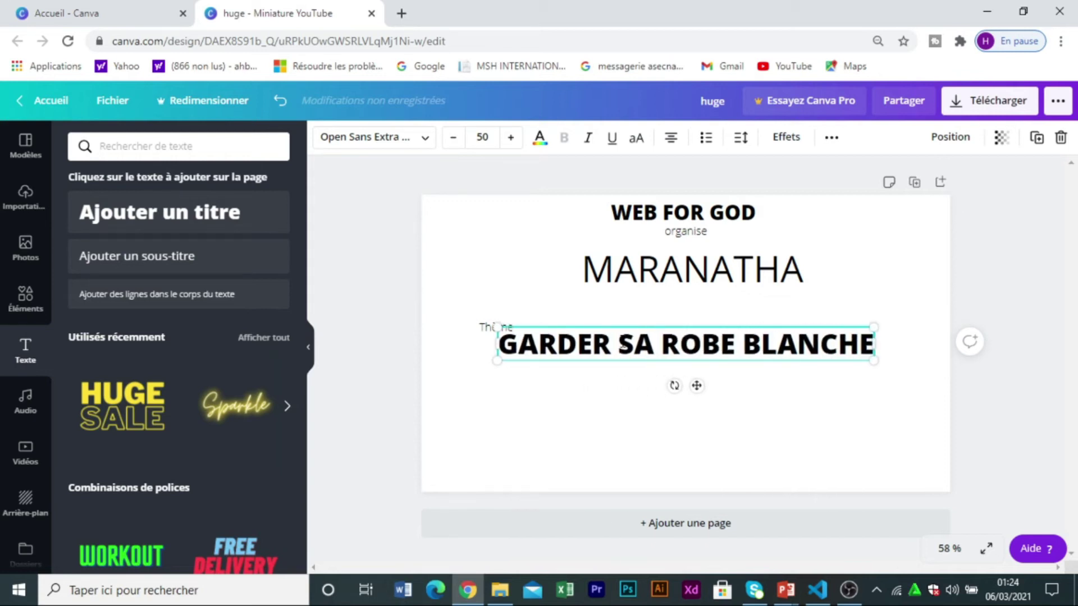
left_click_drag(497, 327, 573, 333)
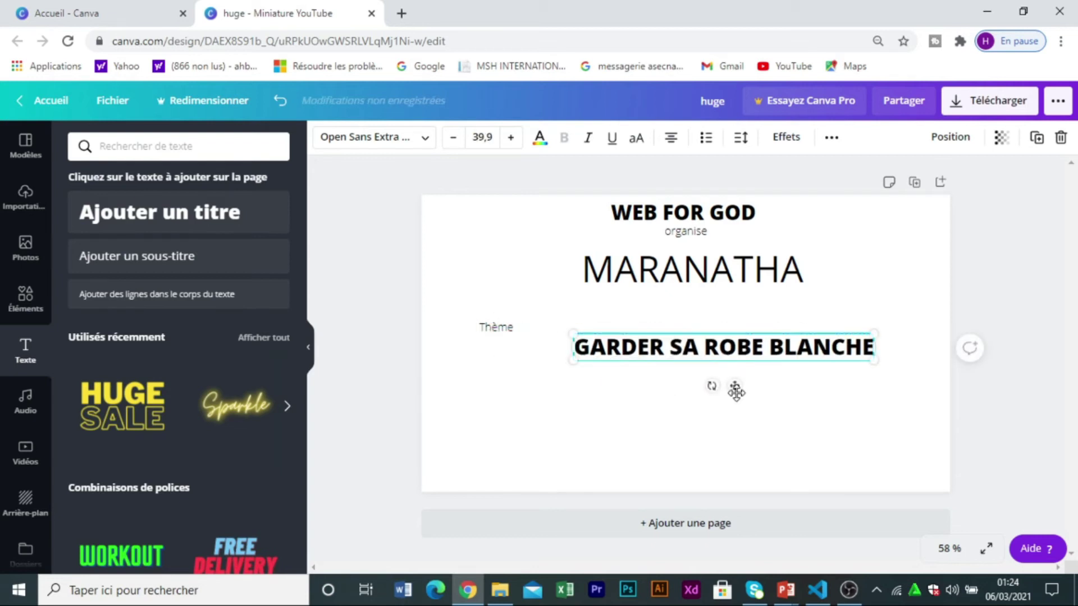
Step: Move GARDER SA ROBE BLANCHE near the page's horizontal centre and place "Thème" just above its left end
left_click_drag(737, 388, 690, 385)
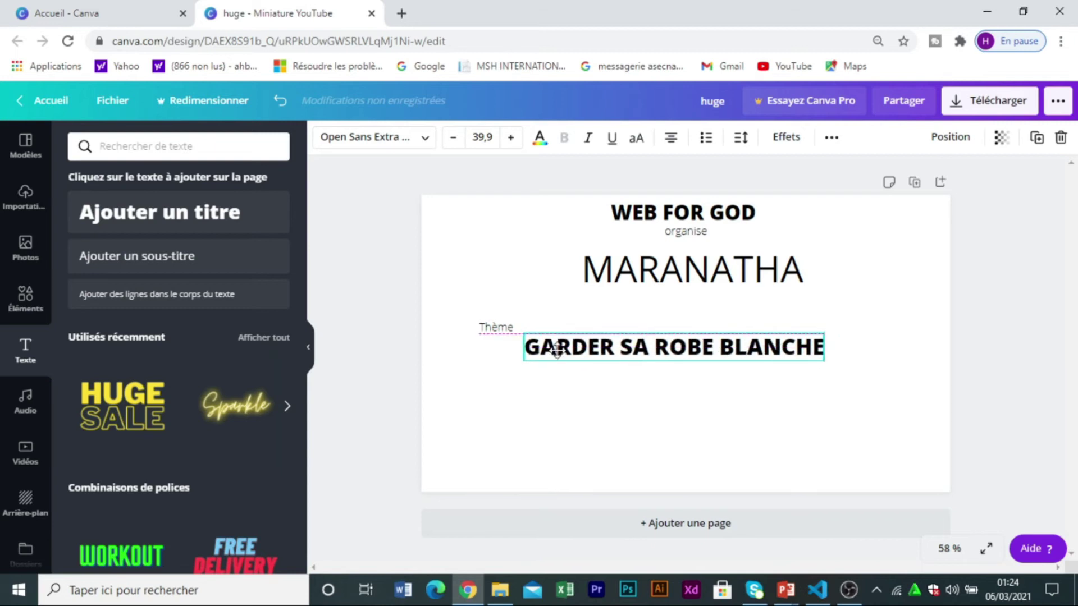
left_click(485, 331)
left_click_drag(506, 360, 516, 359)
left_click(597, 395)
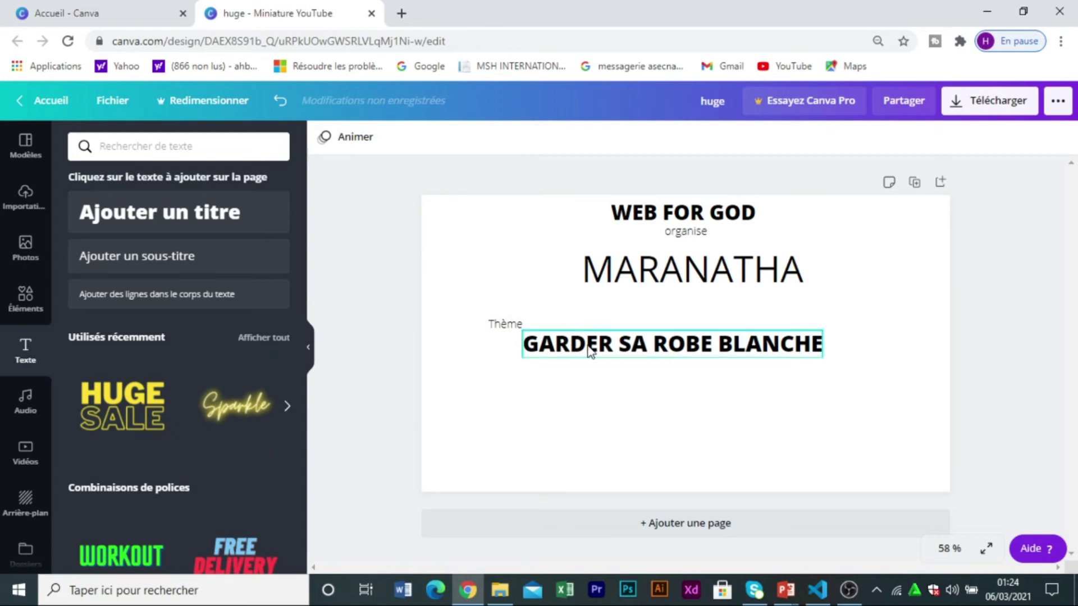
Step: Centre GARDER SA ROBE BLANCHE horizontally on the page and add a body text element just below it
left_click_drag(620, 349, 631, 348)
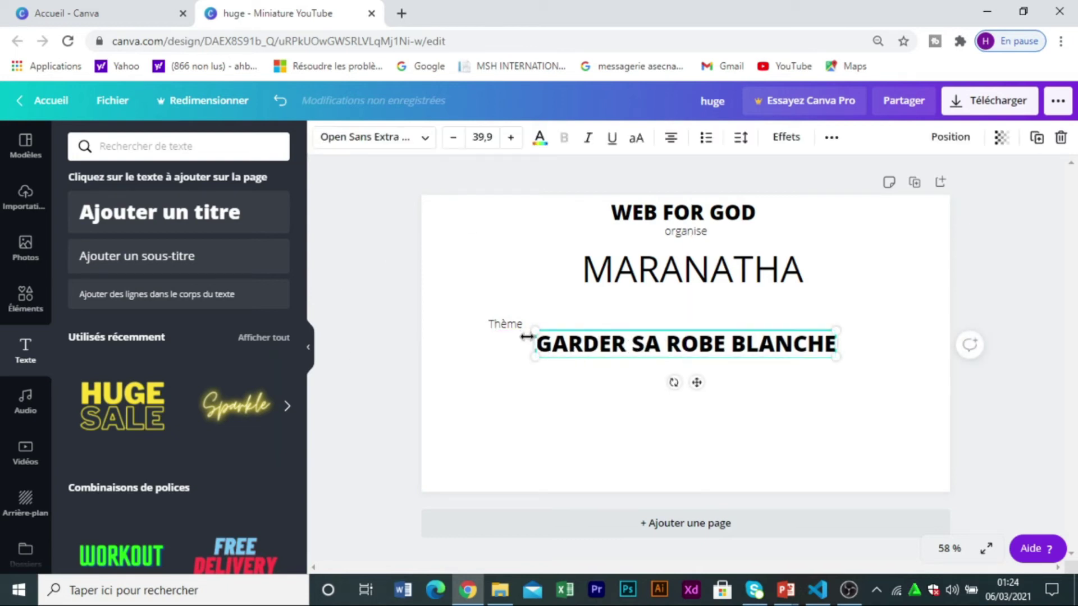
left_click(405, 359)
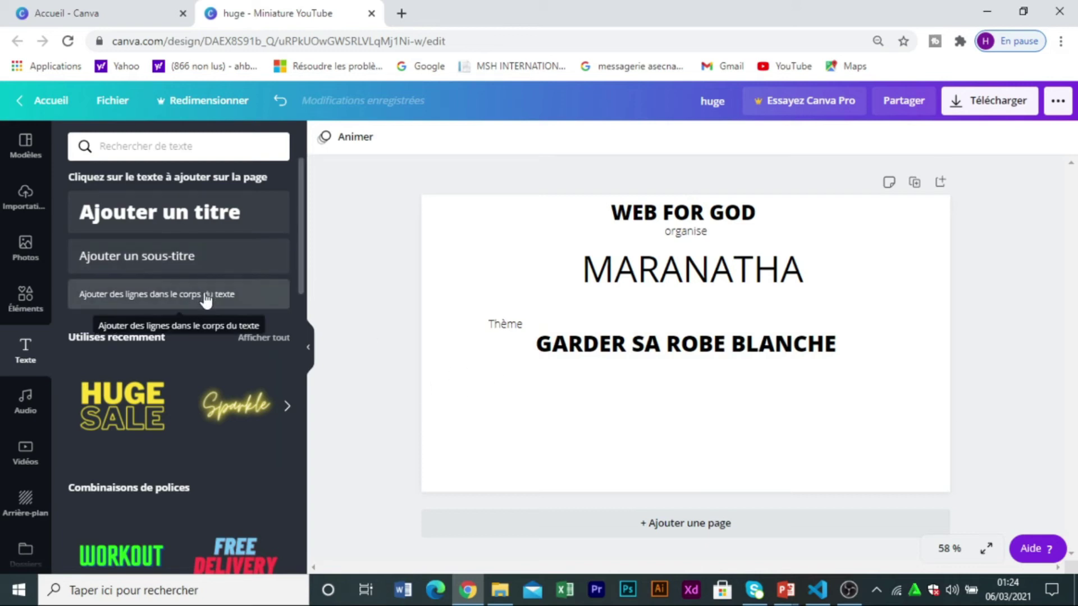
left_click_drag(191, 269, 573, 344)
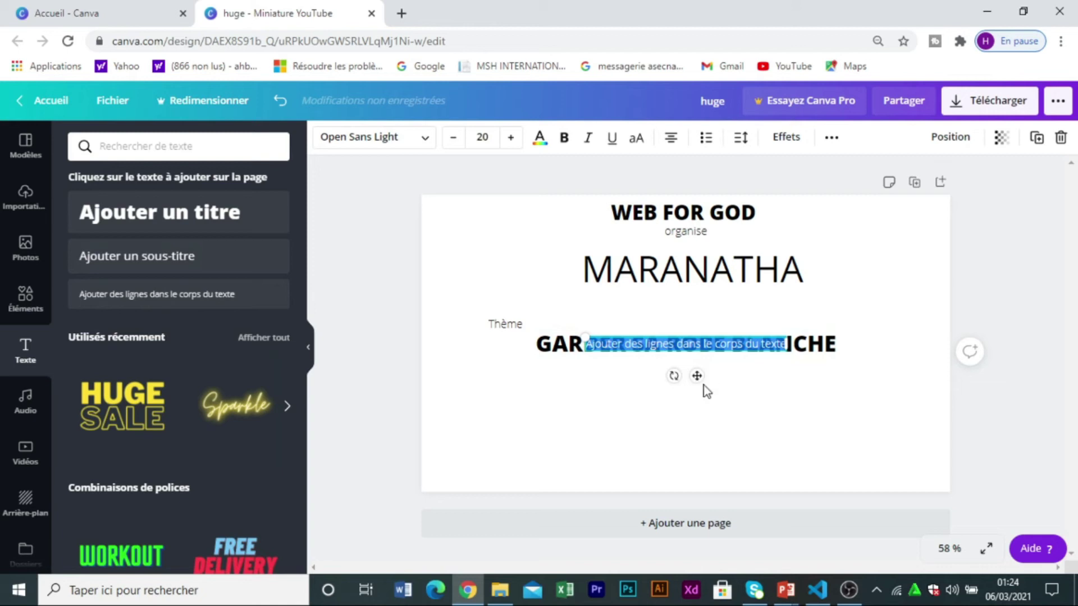
left_click_drag(699, 379, 699, 405)
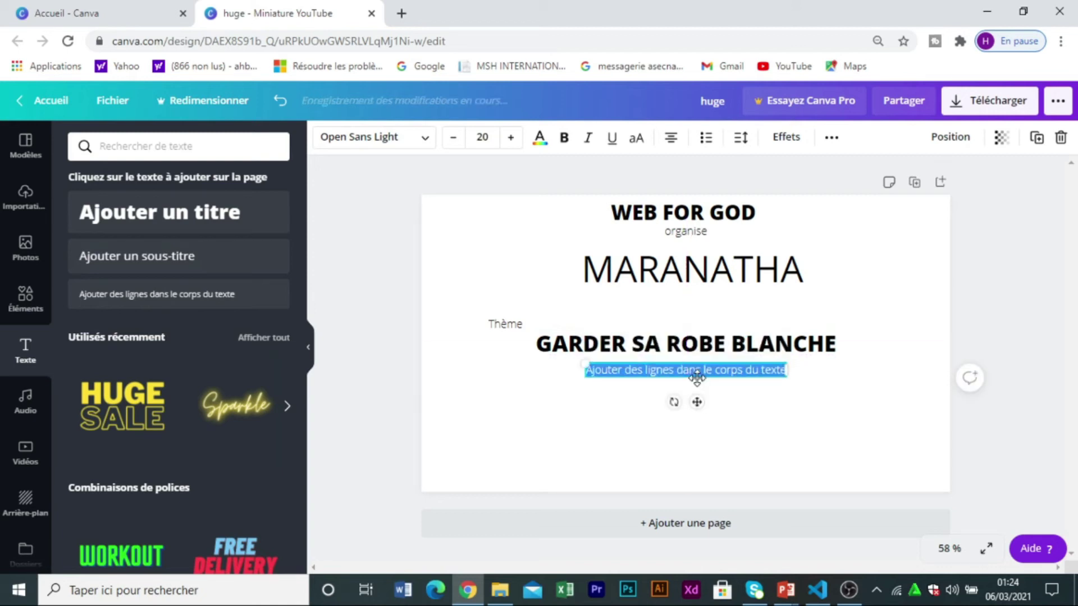
Step: Enter "LIEU : ANGRE 8ème Tranche" in the new body text and move it down to the page's lower edge, near the centre
type("LIE")
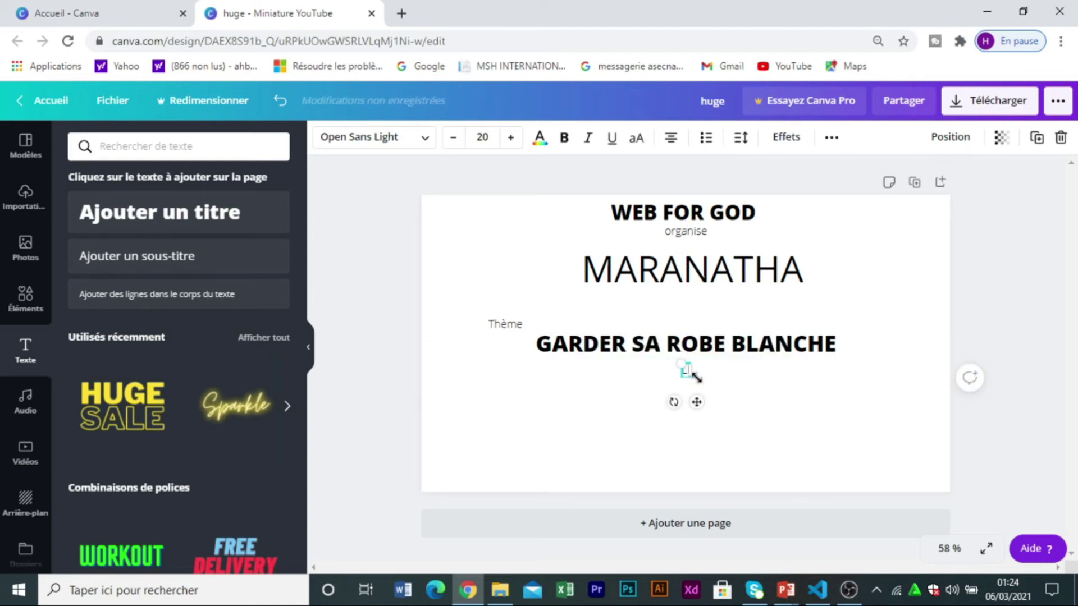
type("U")
type(": ANGRE  8")
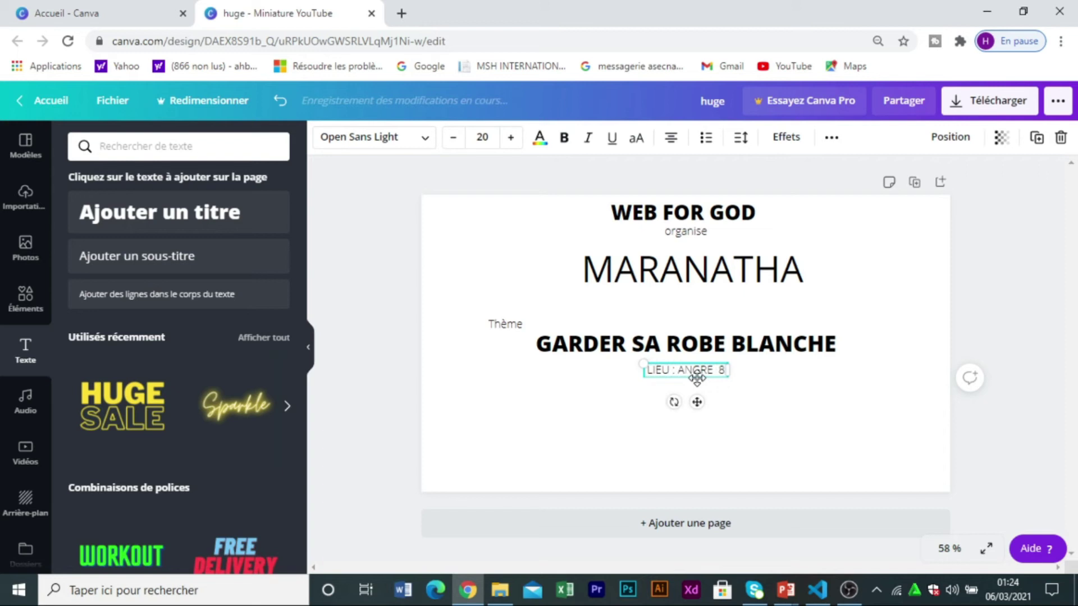
key("BackSpace")
key("BackSpace")
type("ème Tranc")
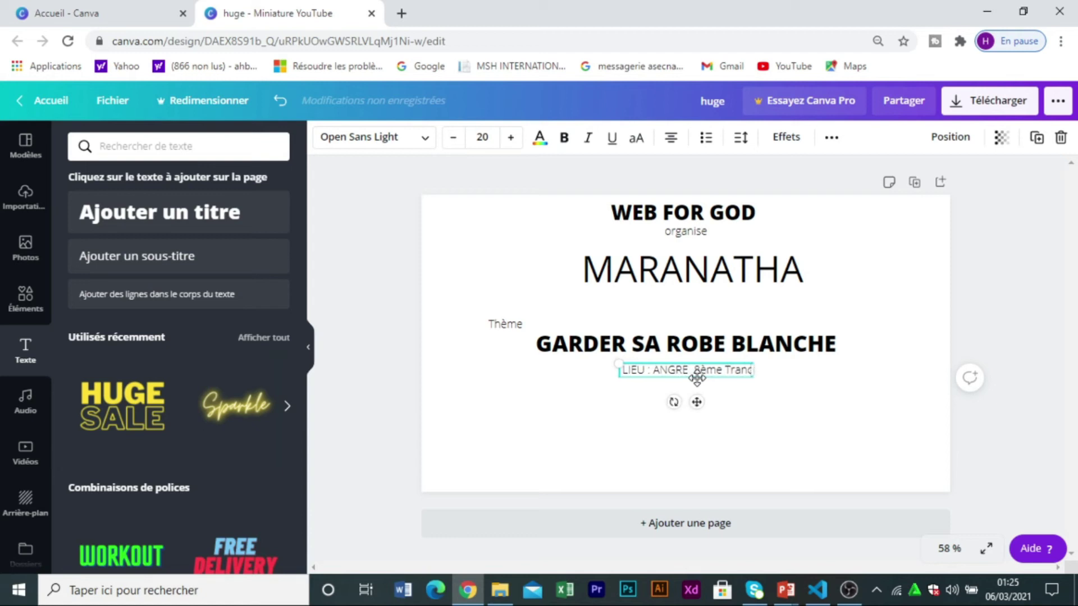
type("he")
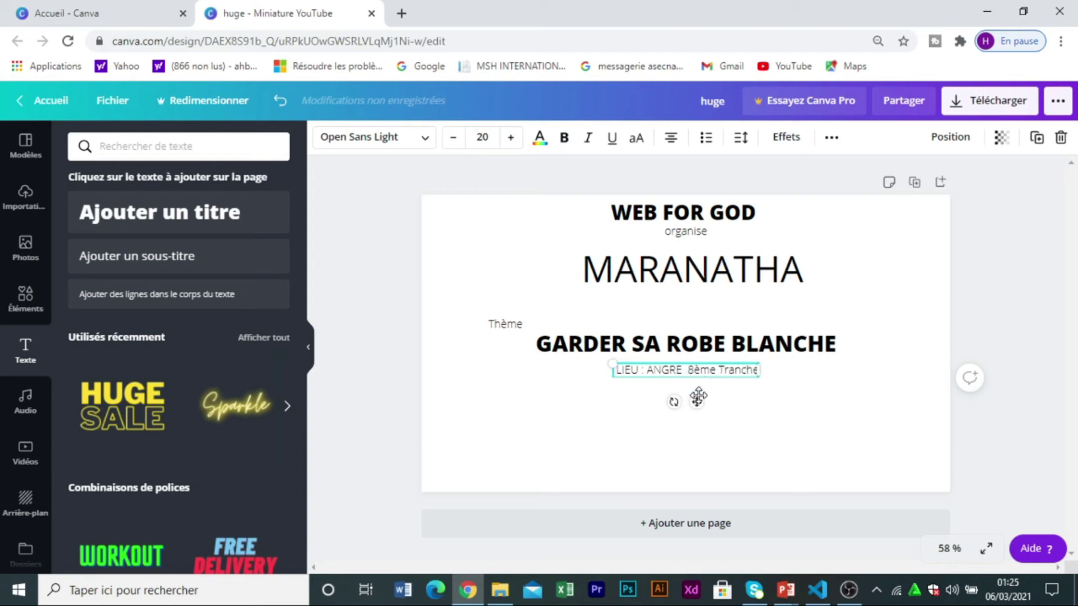
left_click_drag(697, 403, 689, 520)
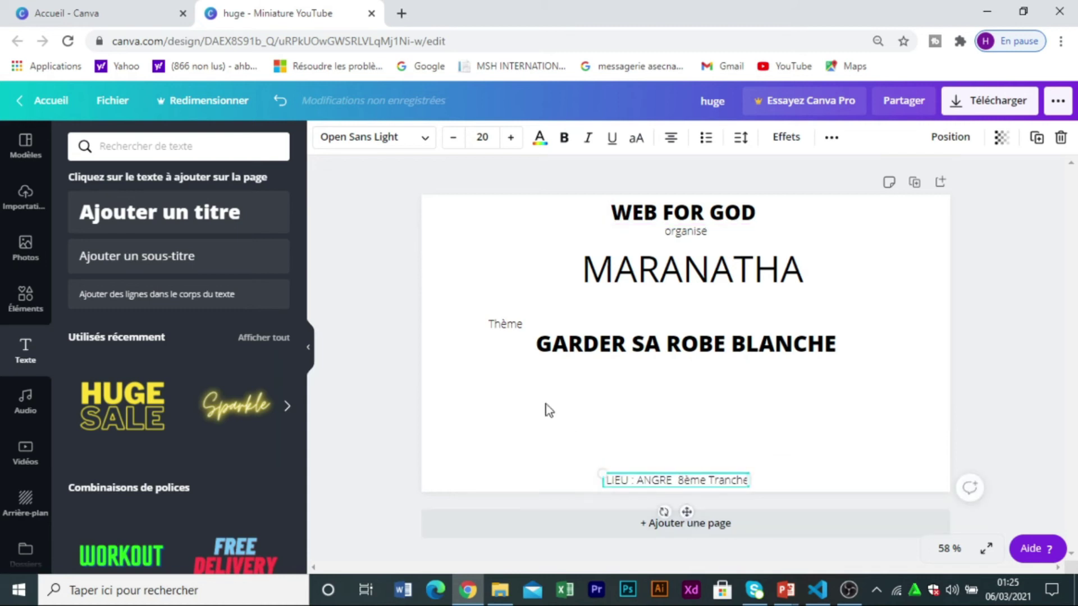
left_click(400, 484)
Step: Add a body text reading "DATE : VENDREDI 5 MARS 2021" below the theme title, towards the page's left side
left_click(181, 291)
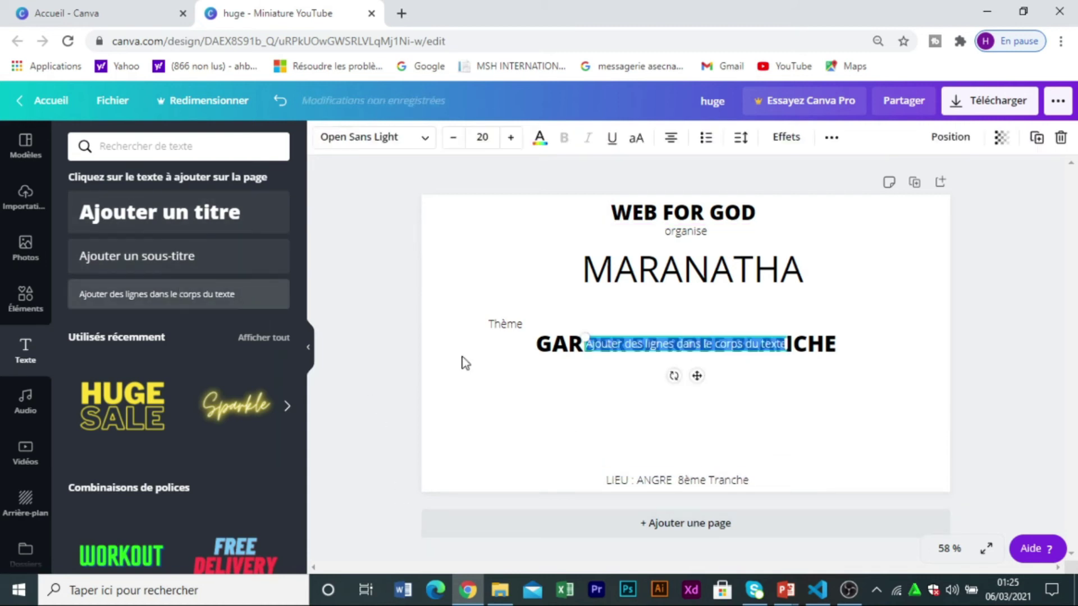
left_click_drag(689, 376, 565, 435)
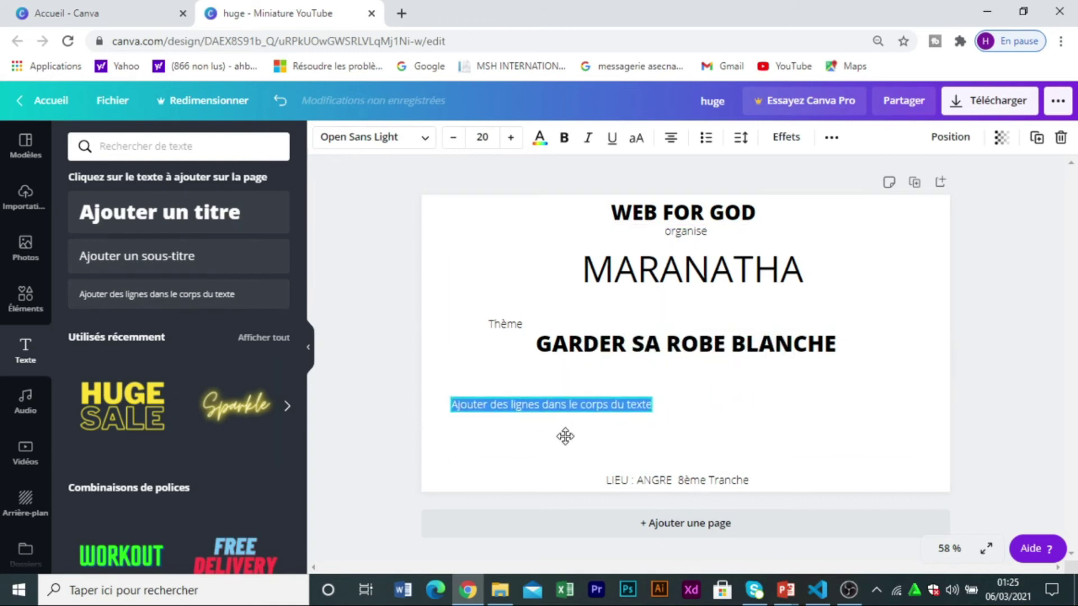
type("DATE")
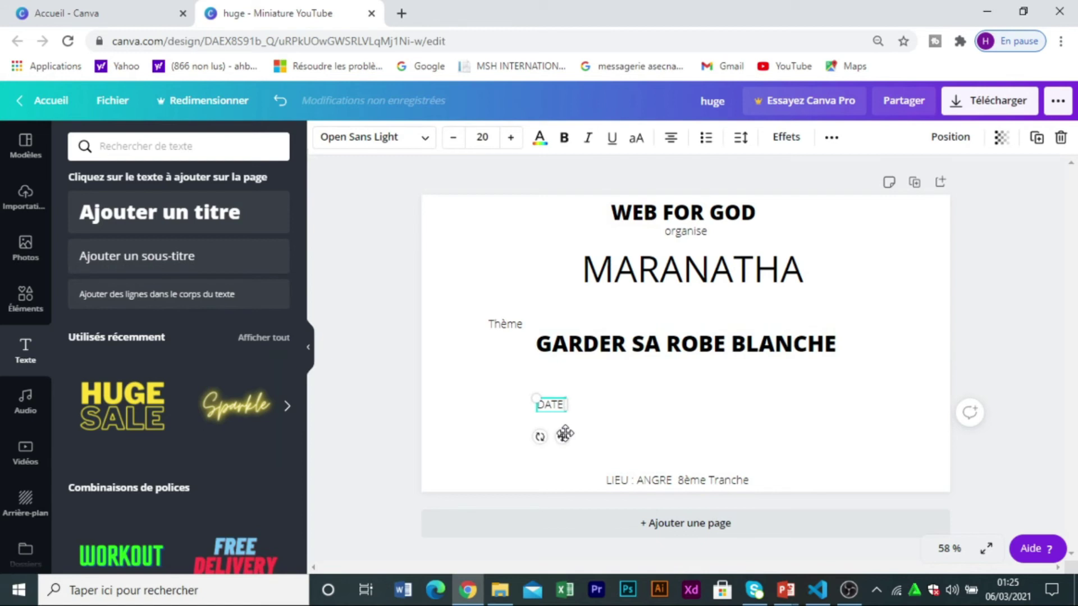
type(" : VENDREDI")
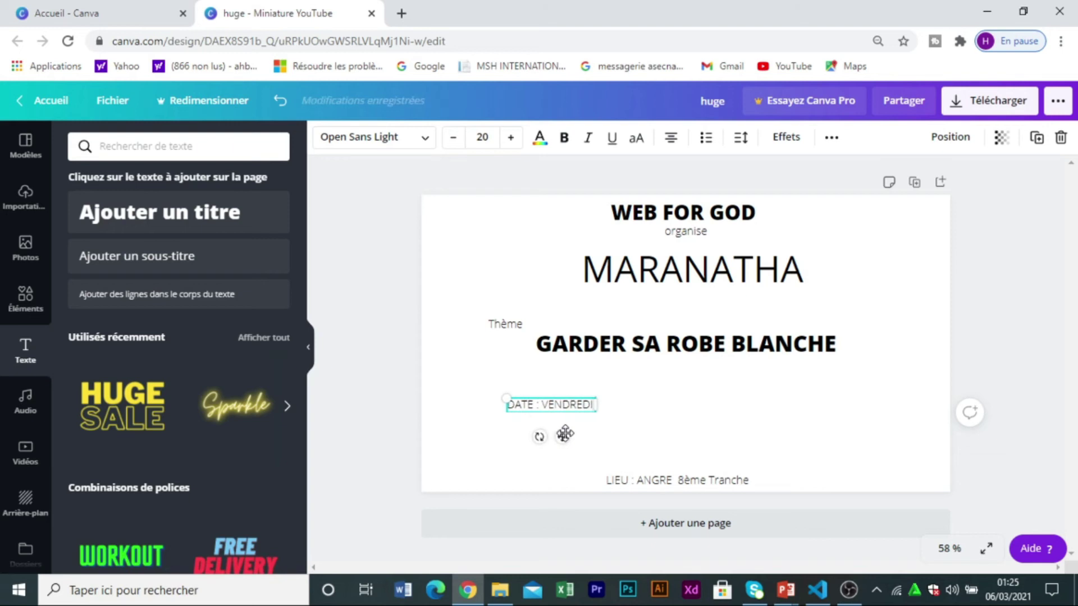
type(" 5")
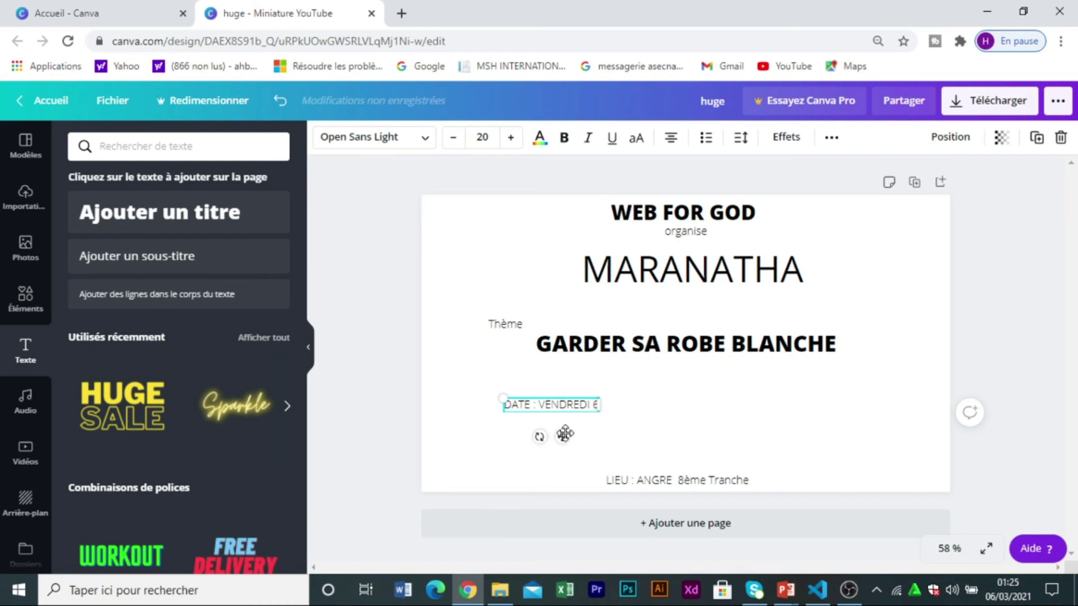
type(" MARS")
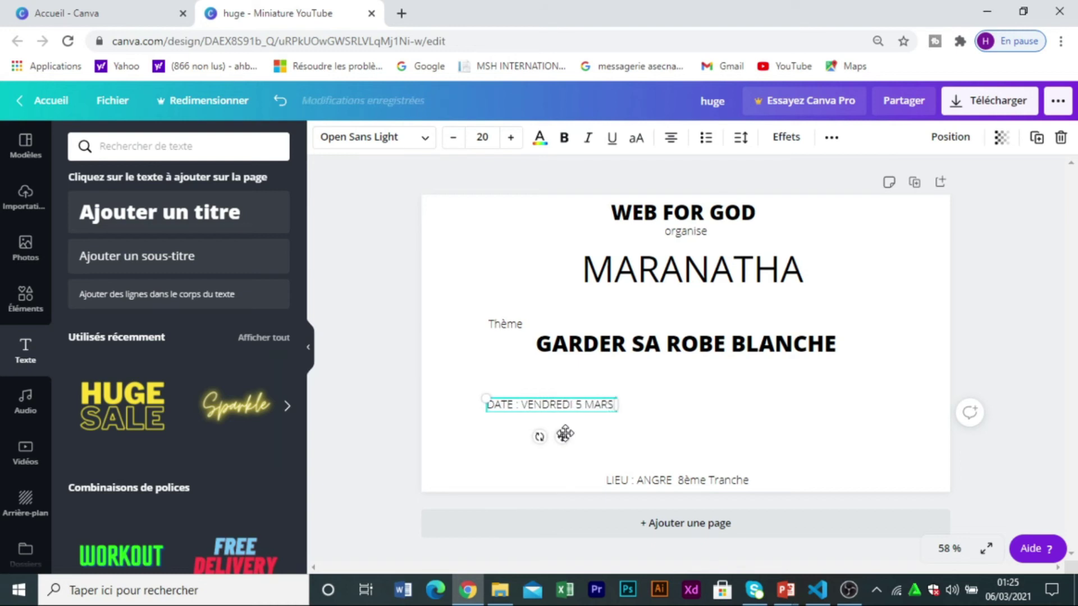
type(" 2021")
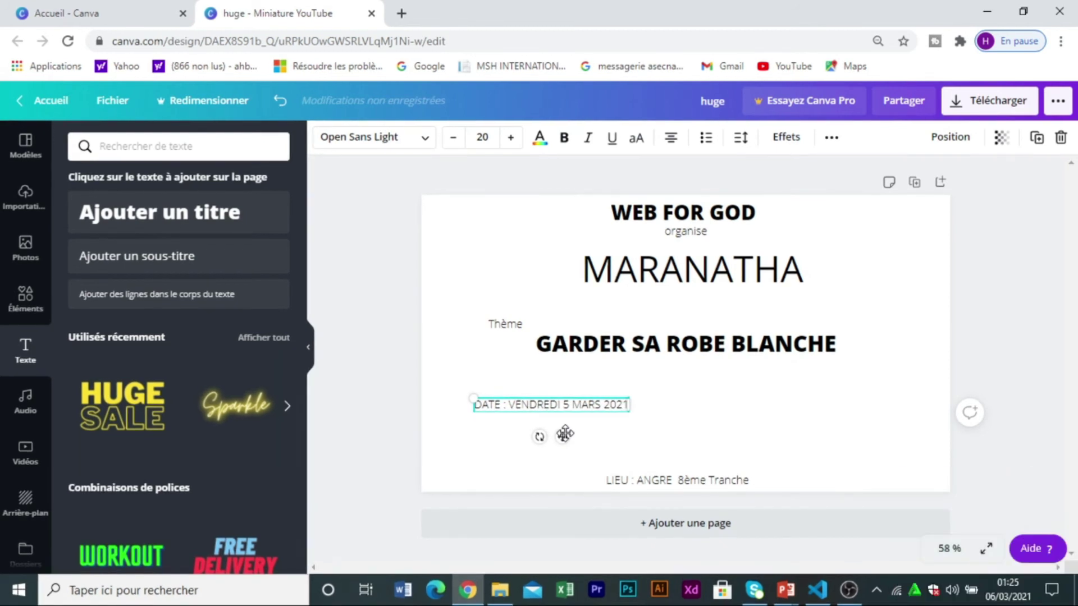
left_click_drag(560, 435, 539, 435)
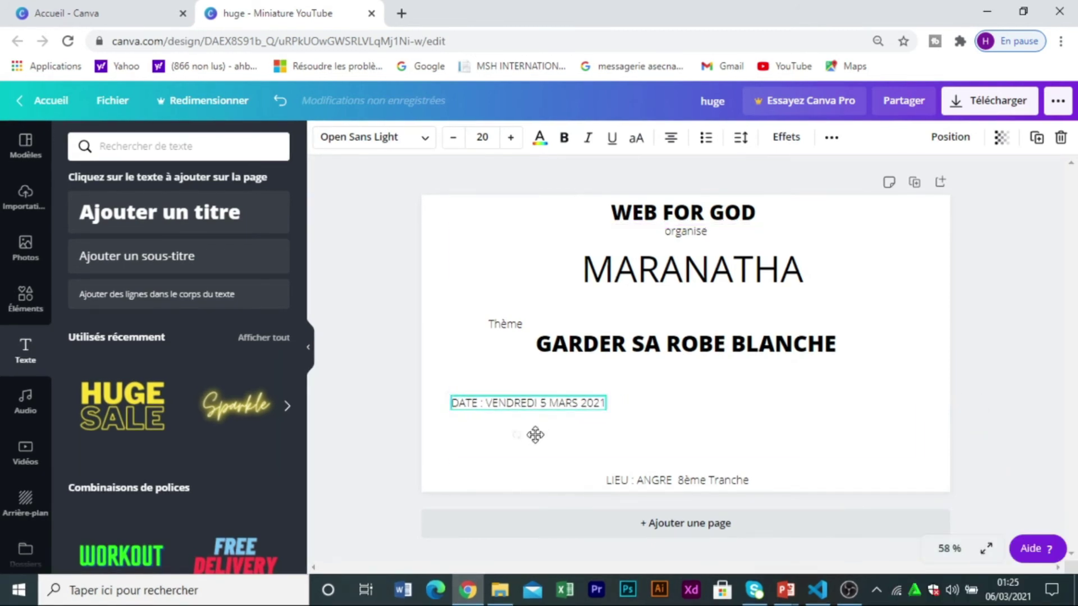
Step: Add a body text reading "HEURE : 14H00-17H00" beside the date, on its right
left_click(275, 308)
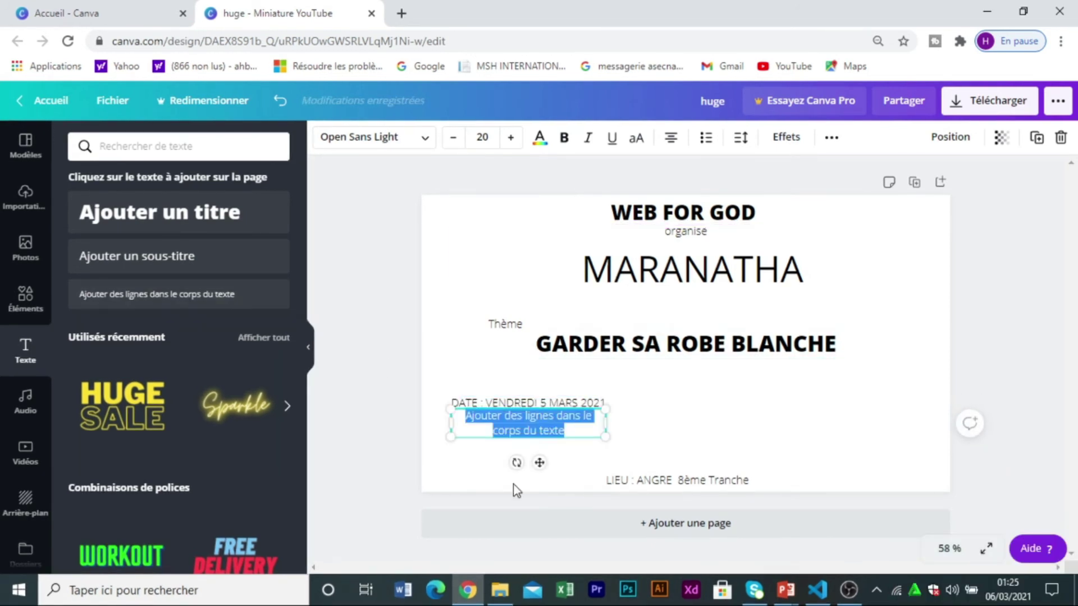
left_click_drag(536, 463, 717, 444)
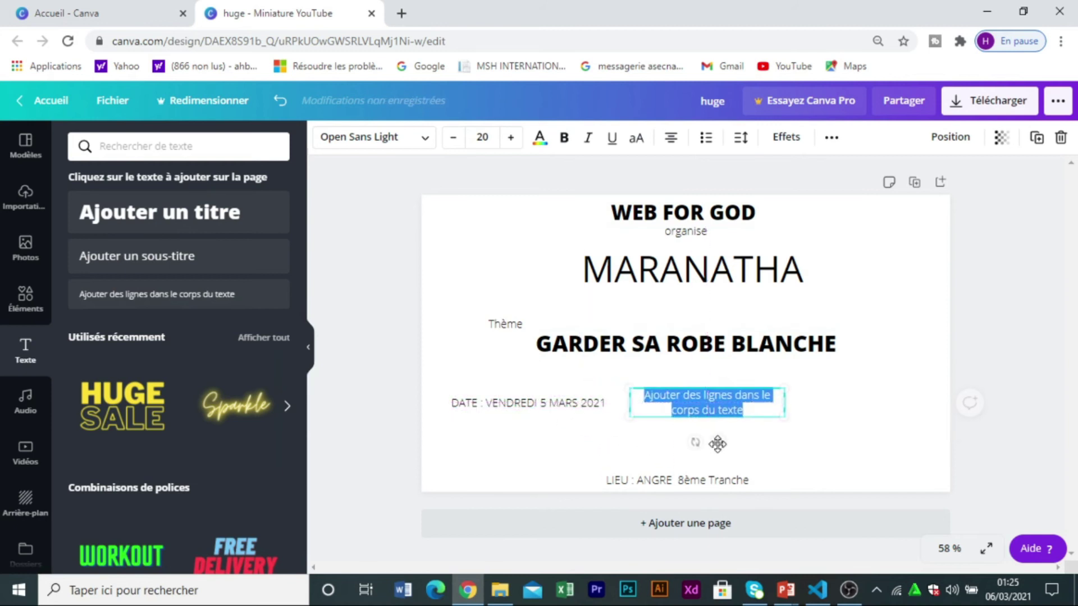
type("HEURE")
key("BackSpace")
key("BackSpace")
key("BackSpace")
type("URE :")
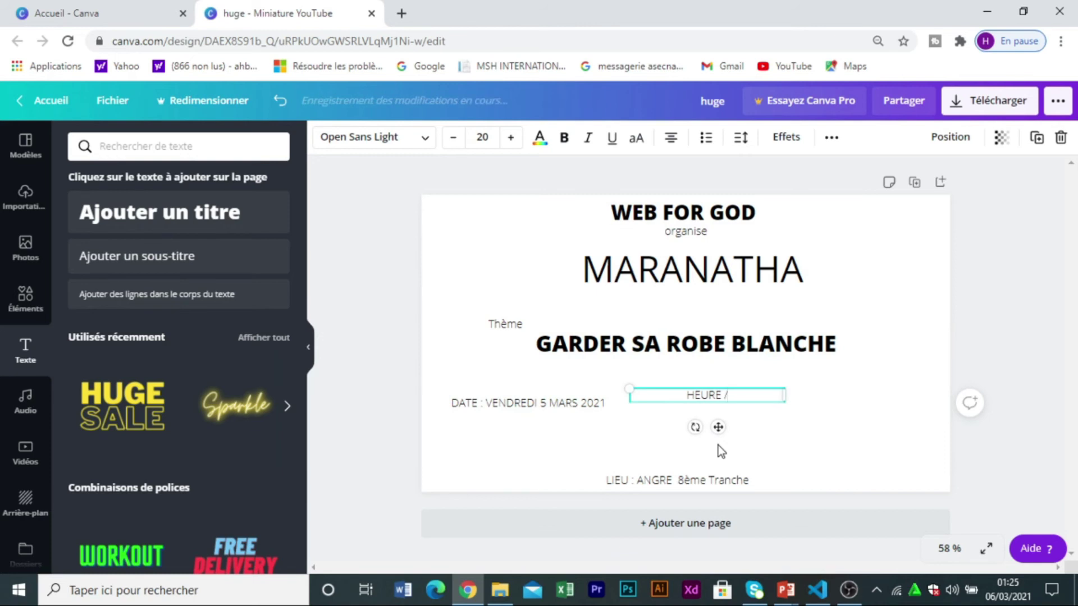
type(" VE")
key("BackSpace")
key("BackSpace")
type("14H00-17H00")
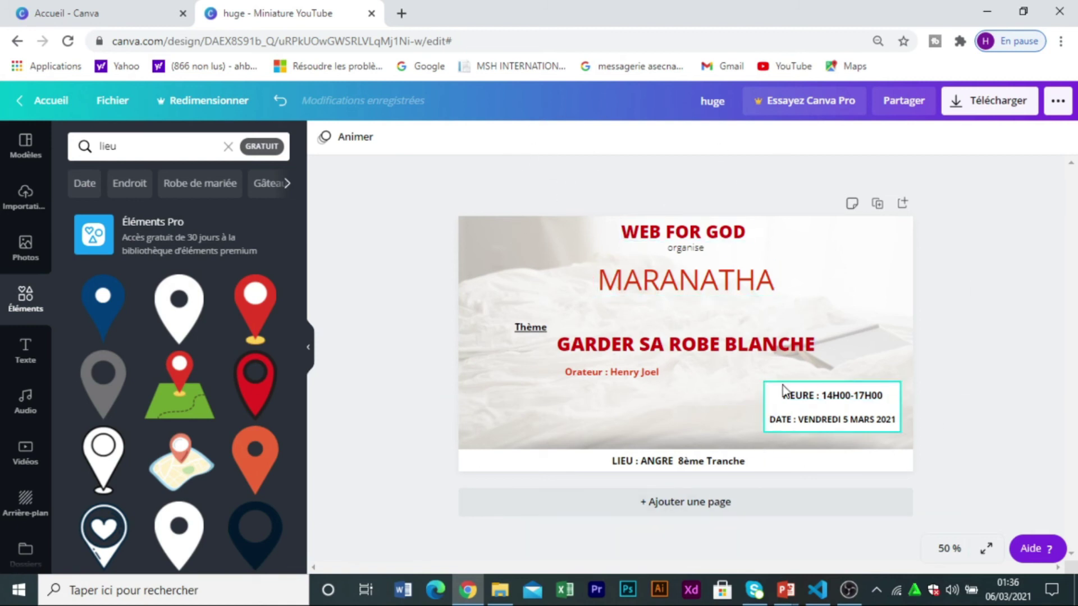
Step: Search the elements library for "rectangle" and examine the white boxes behind the place text and the time and date texts
left_click(841, 251)
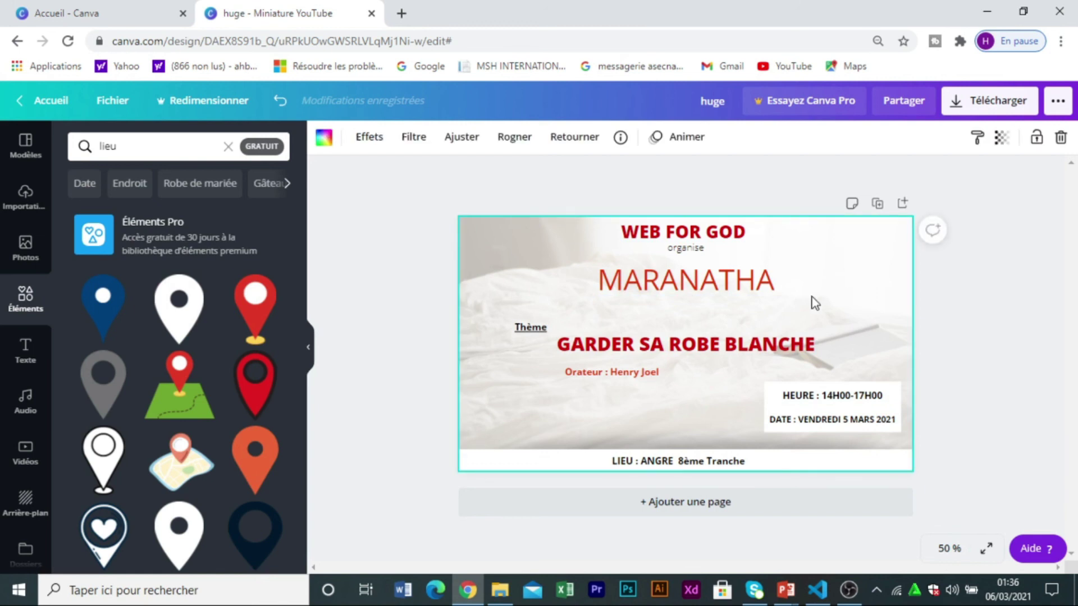
left_click(830, 454)
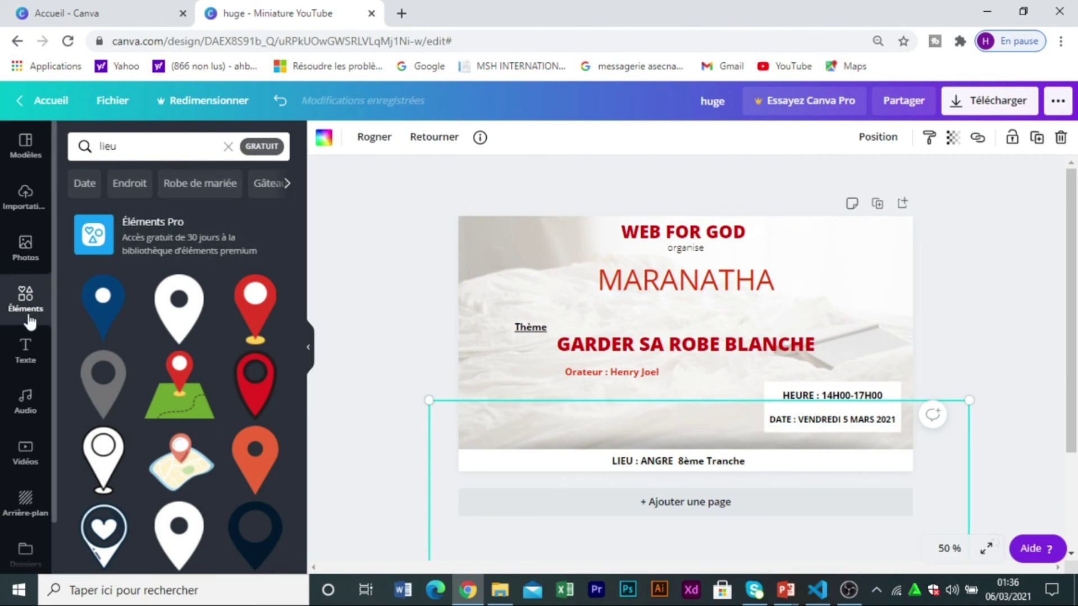
left_click(228, 148)
type("re")
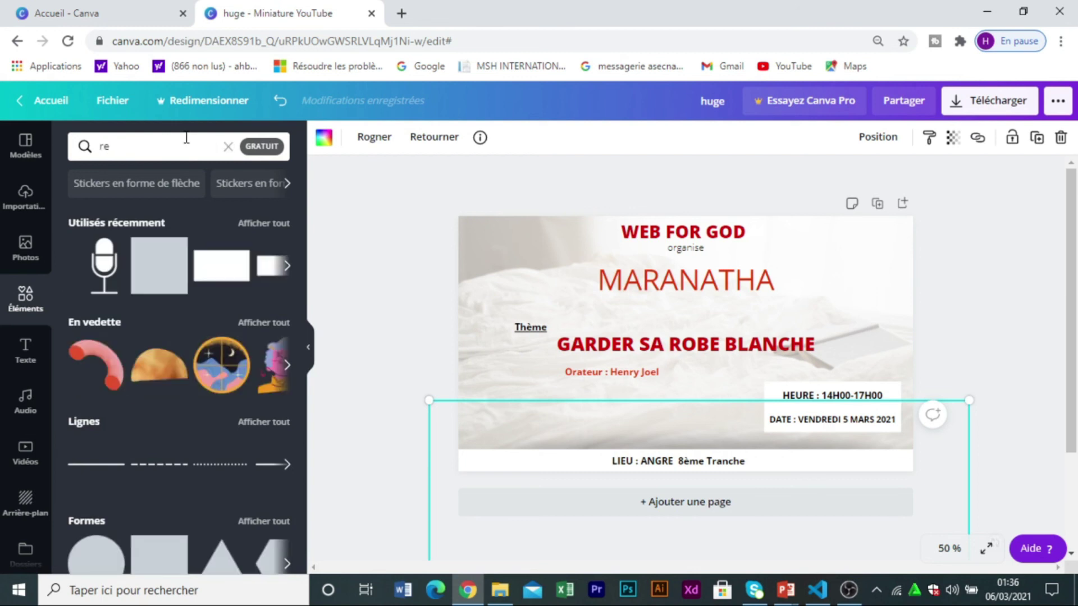
type("ctangle")
key("Return")
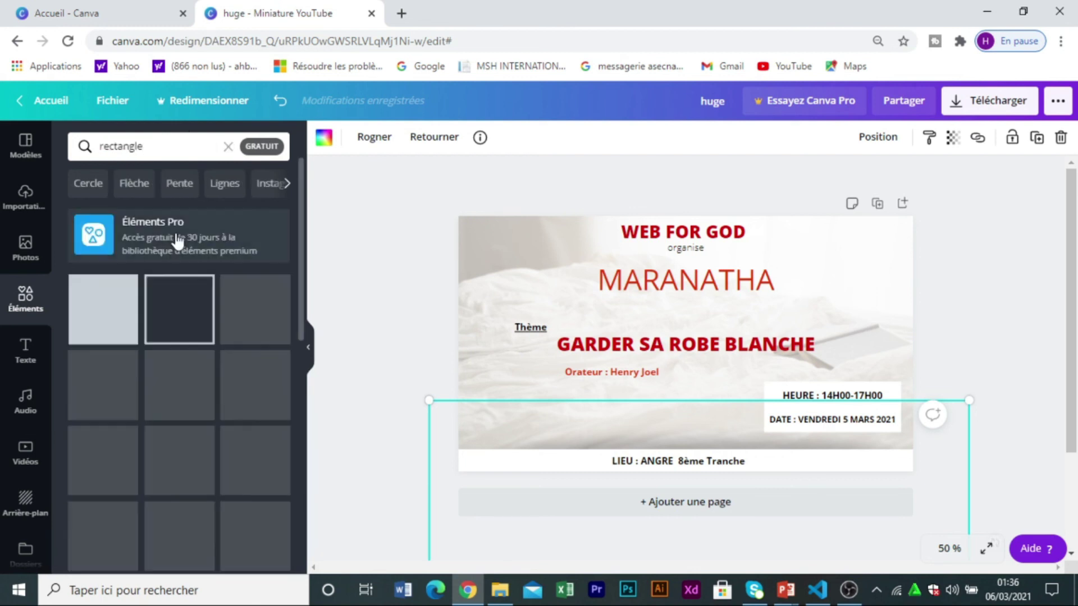
scroll(277, 331, "down", 3)
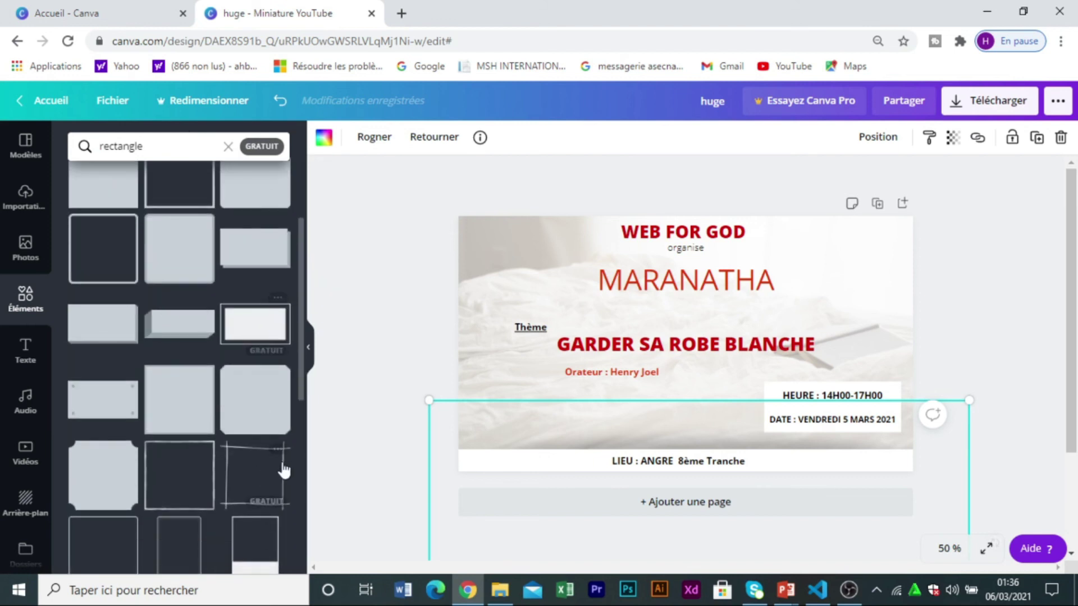
left_click(372, 296)
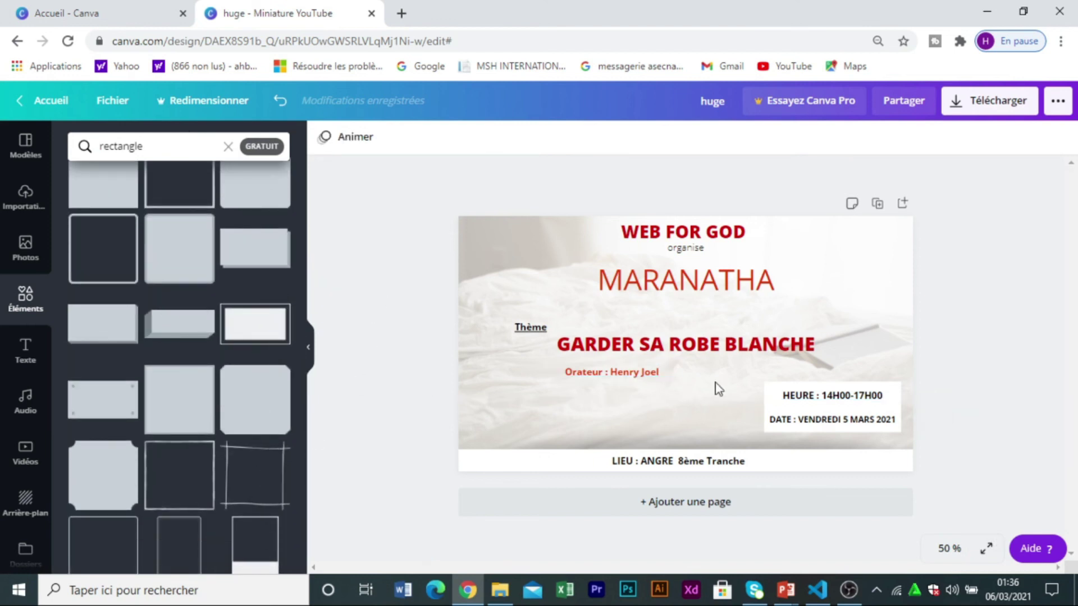
left_click(809, 384)
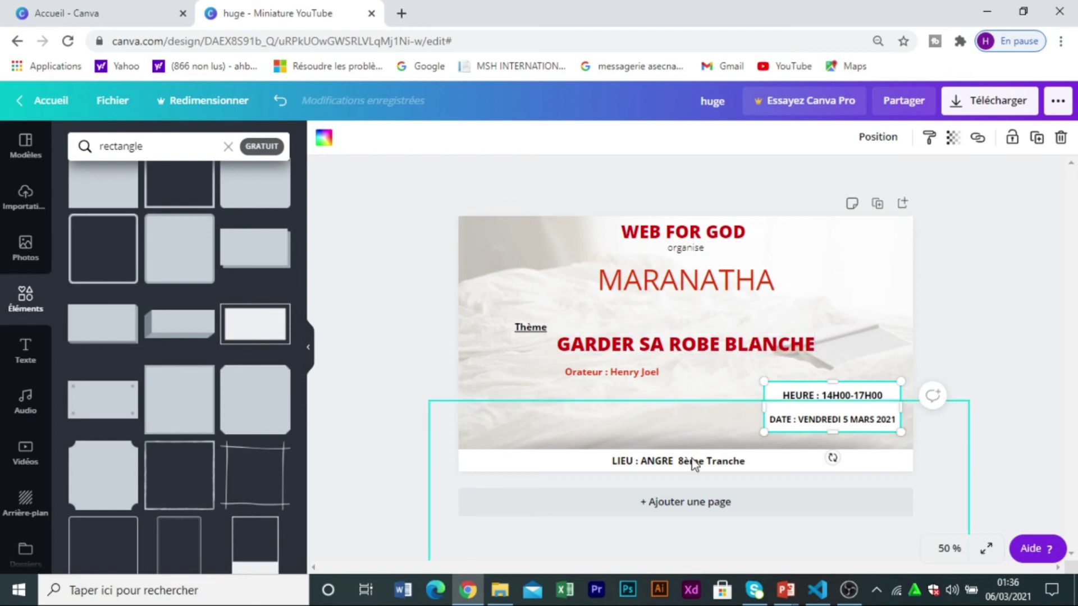
Step: Set the background photo's transparency to 100
left_click(897, 269)
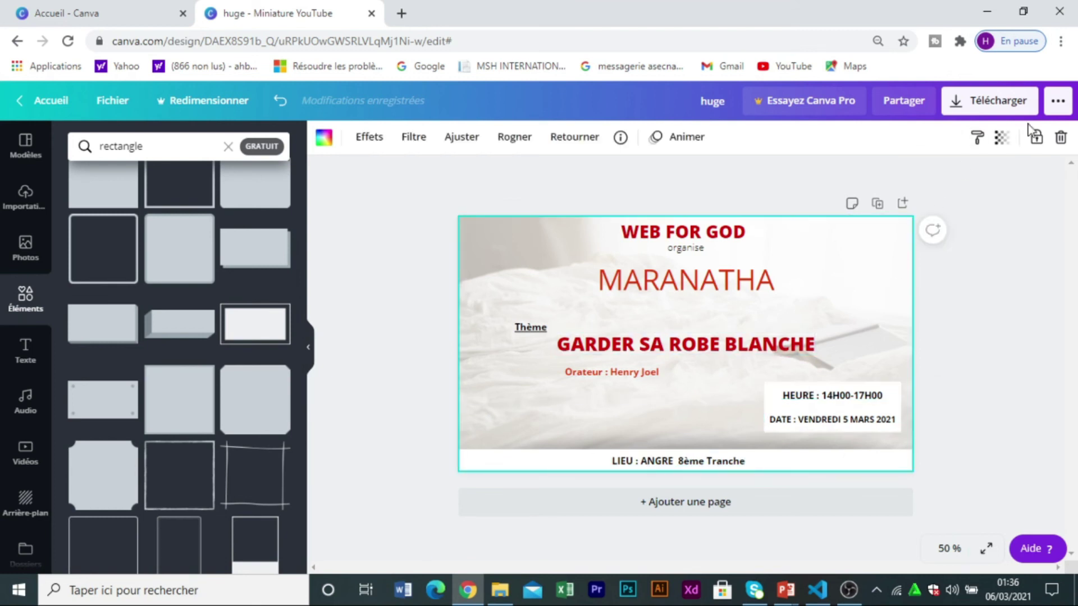
left_click(1001, 137)
left_click(952, 180)
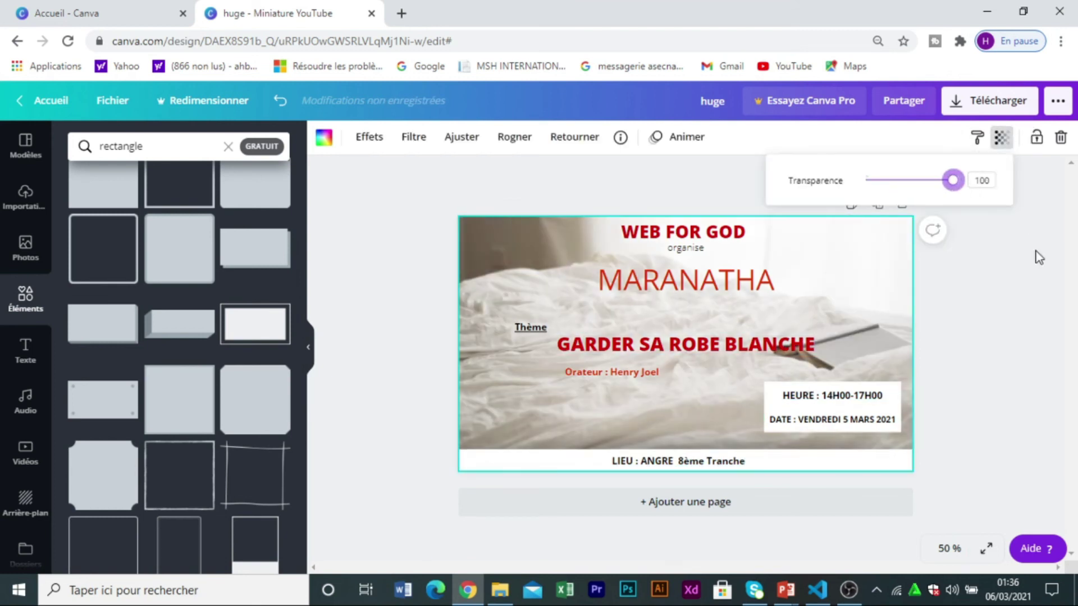
left_click(1041, 276)
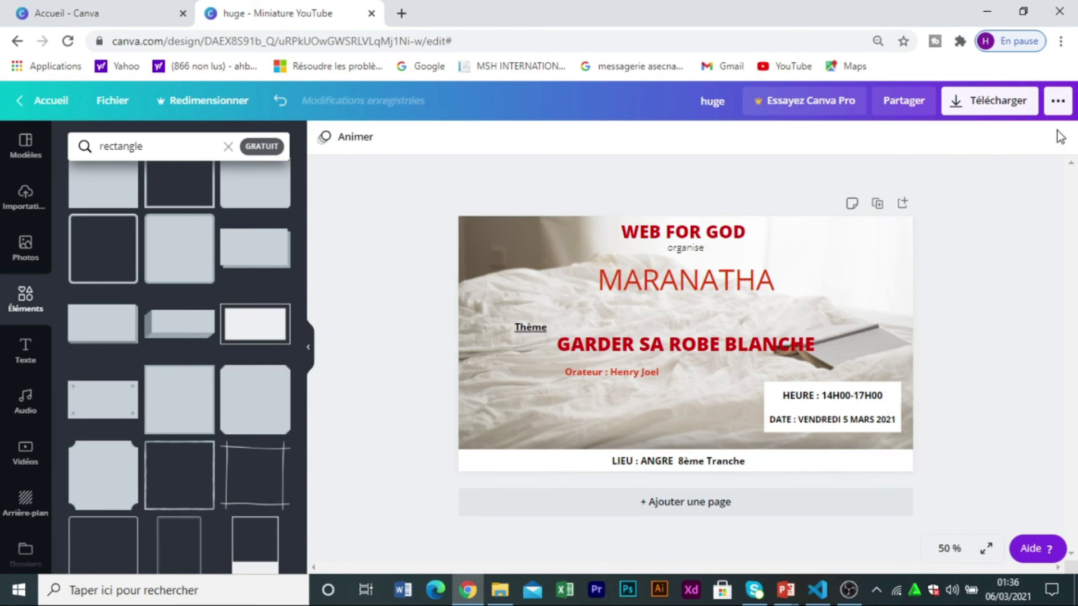
Step: Reduce the background photo's transparency value so that the photo is faded behind the texts
left_click(858, 248)
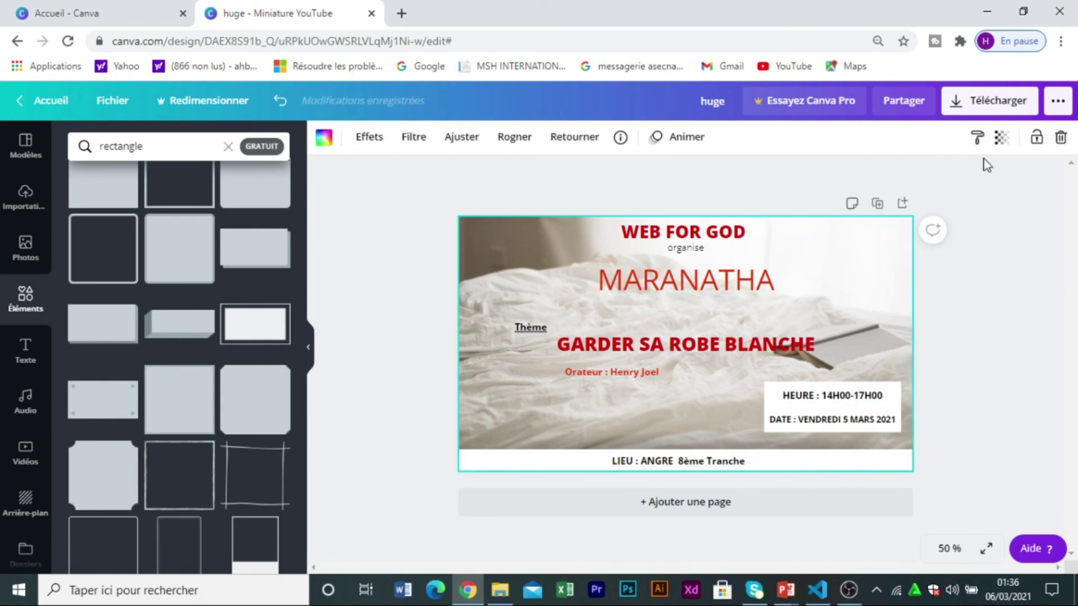
left_click(1001, 148)
left_click_drag(941, 182, 894, 181)
left_click(454, 215)
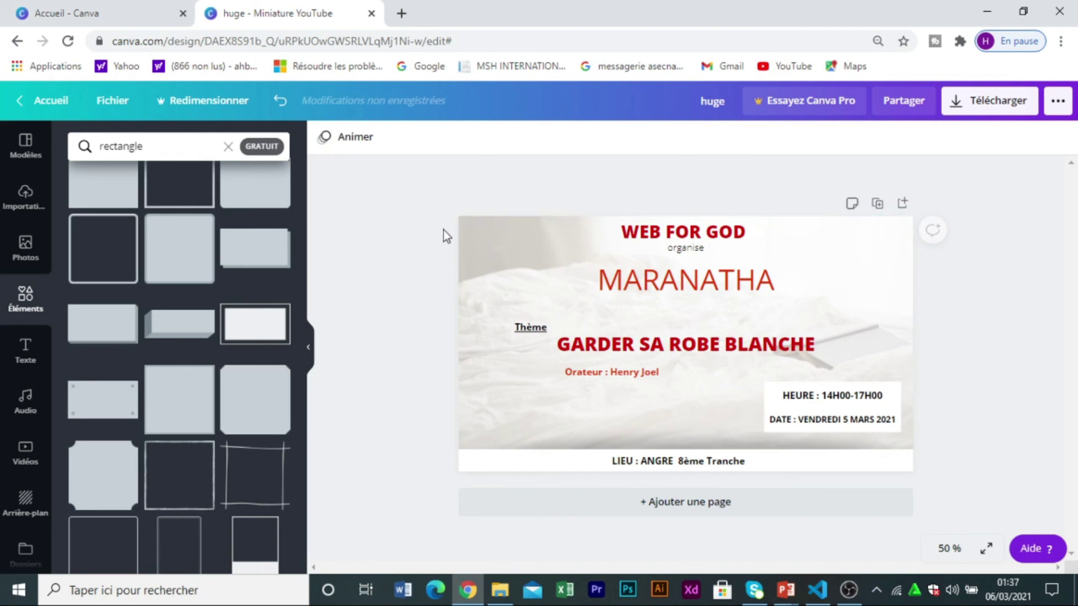
left_click(679, 252)
left_click(531, 328)
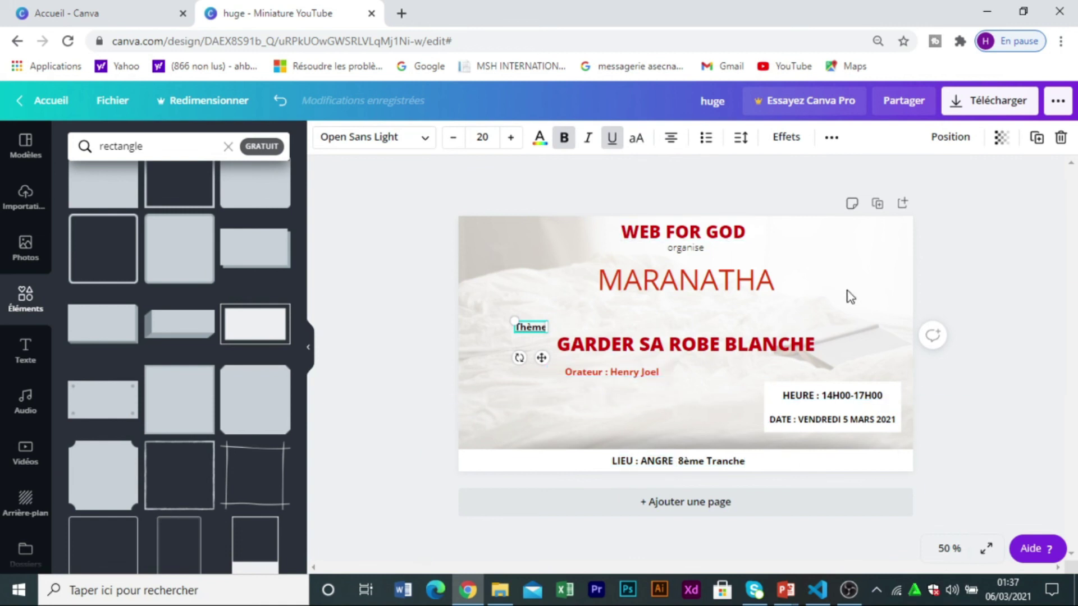
left_click(437, 212)
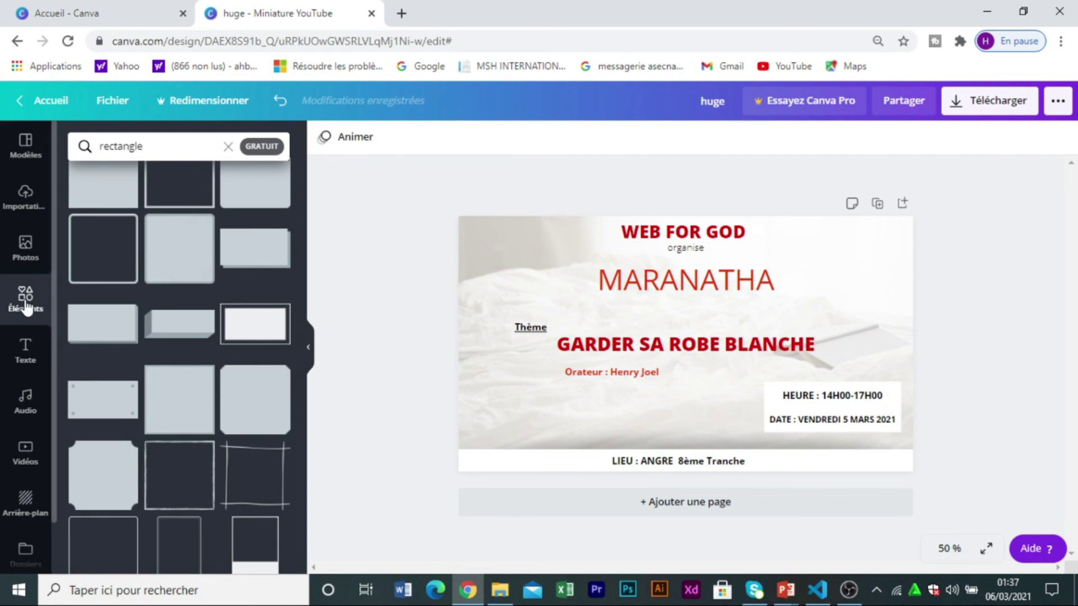
Step: Search the elements library for "micro" and place the simple microphone icon on the page, over the start of the theme and speaker texts
left_click(228, 146)
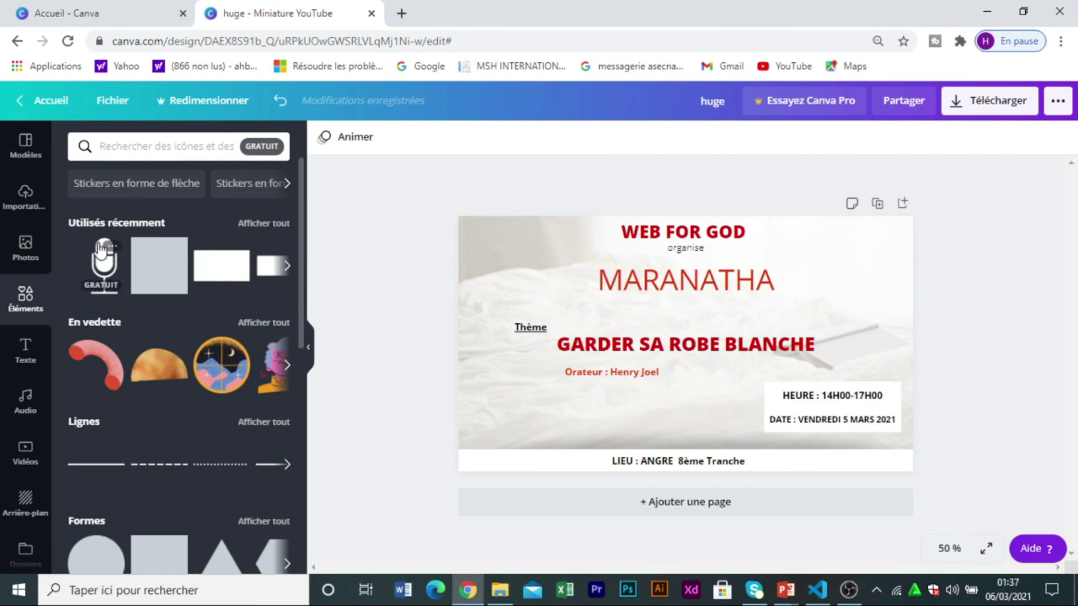
type("micro")
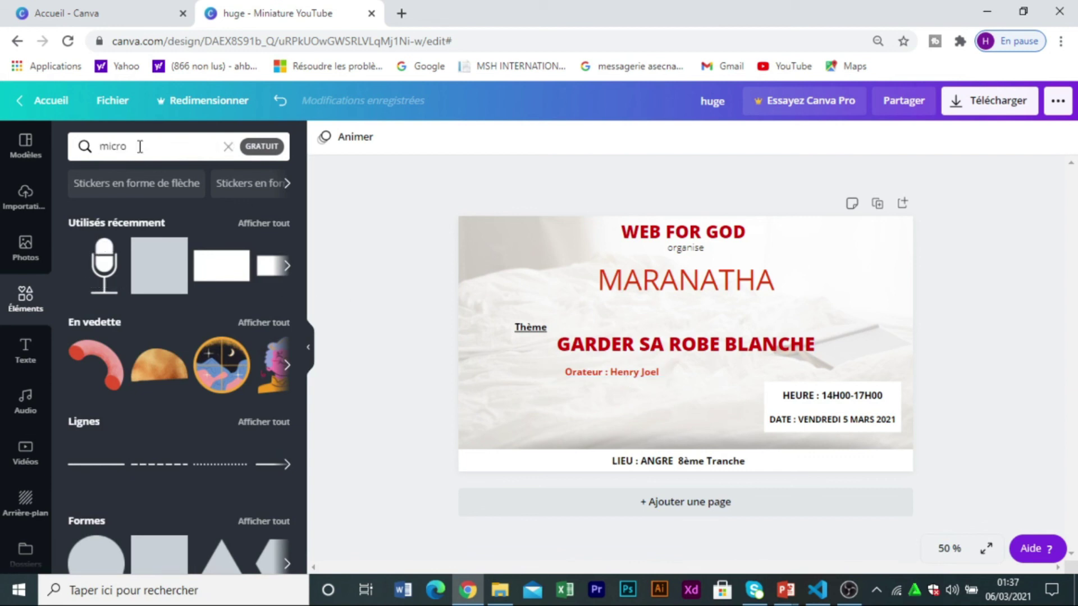
key("Return")
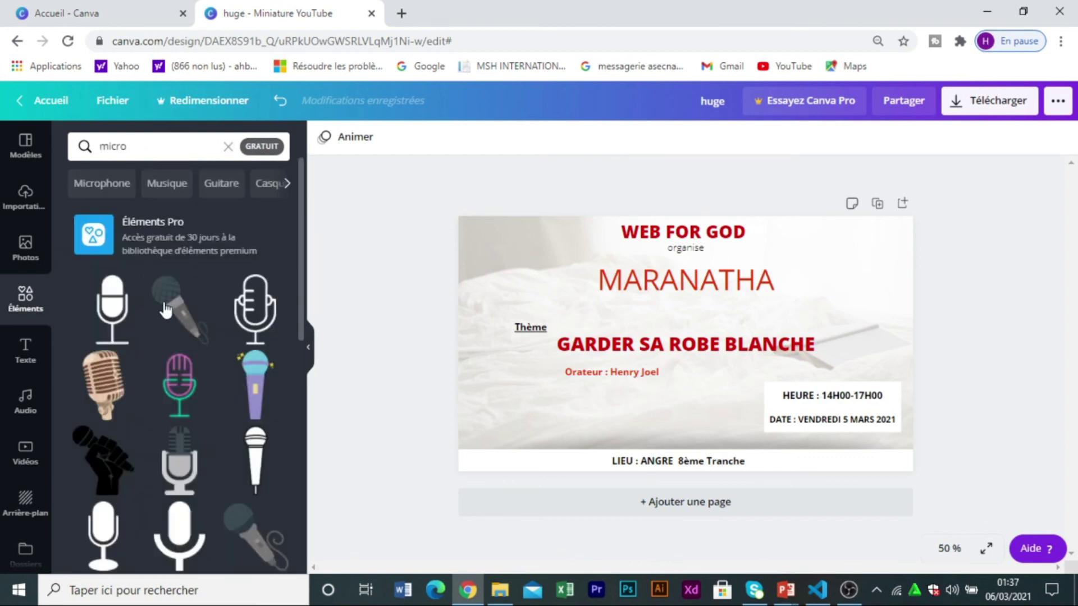
left_click_drag(697, 348, 550, 389)
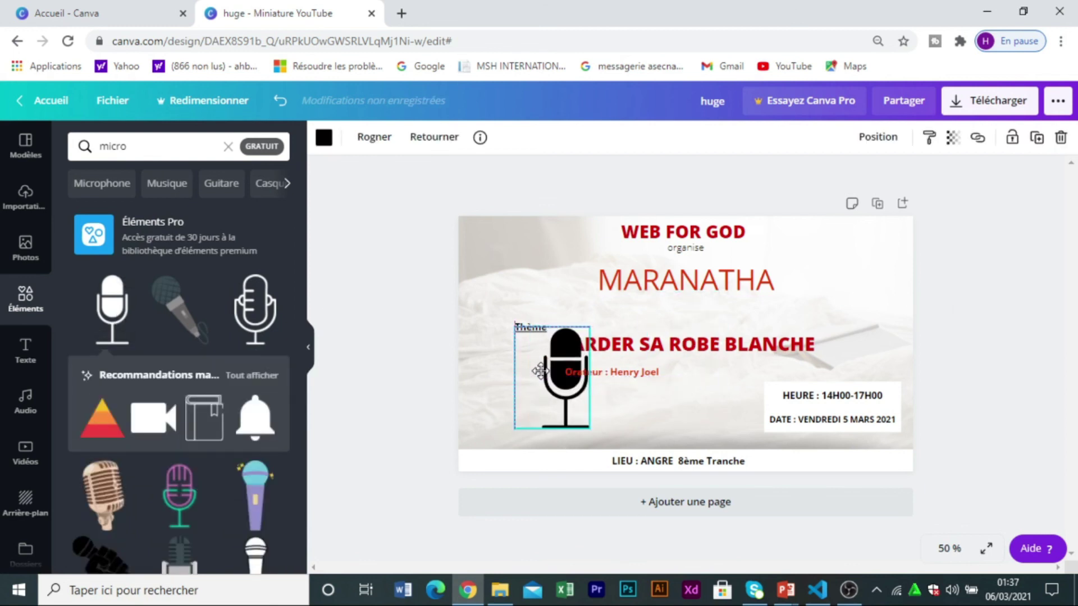
Step: Delete the microphone icon from the page and clear the elements search
left_click(1060, 137)
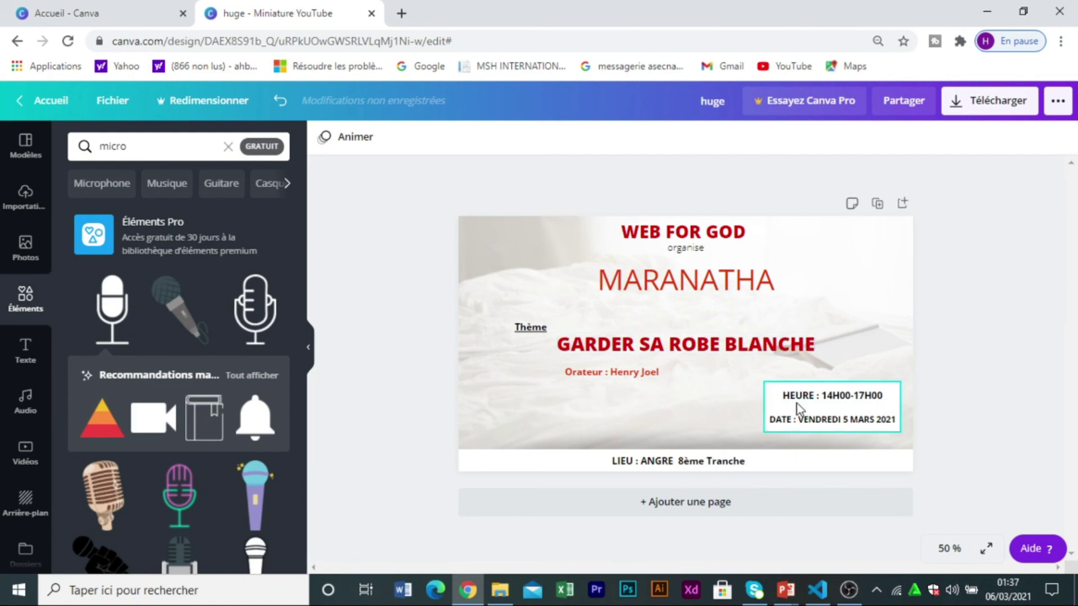
left_click(228, 146)
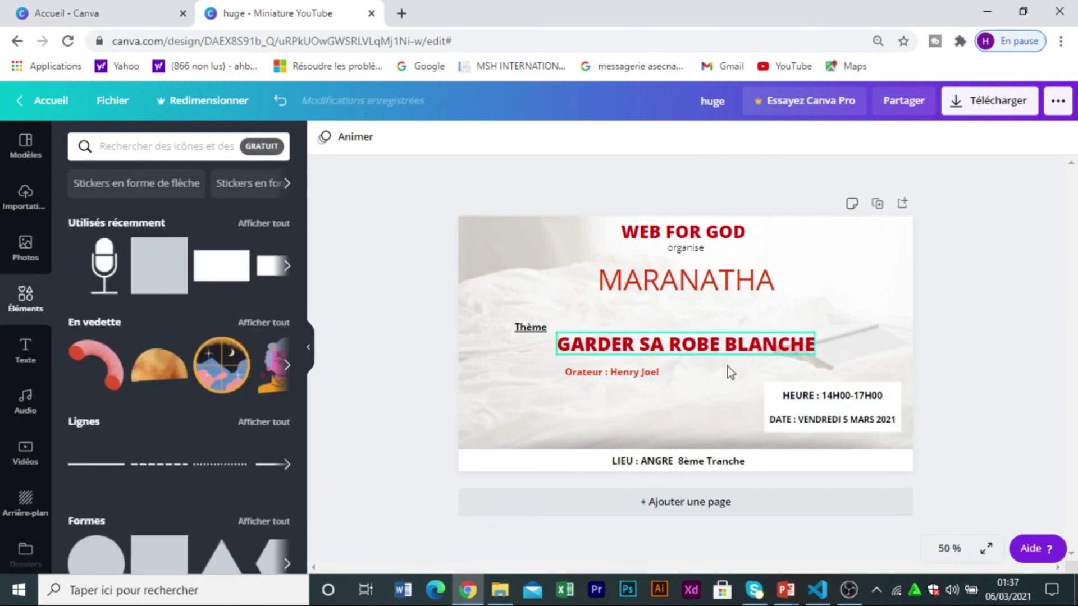
left_click(151, 154)
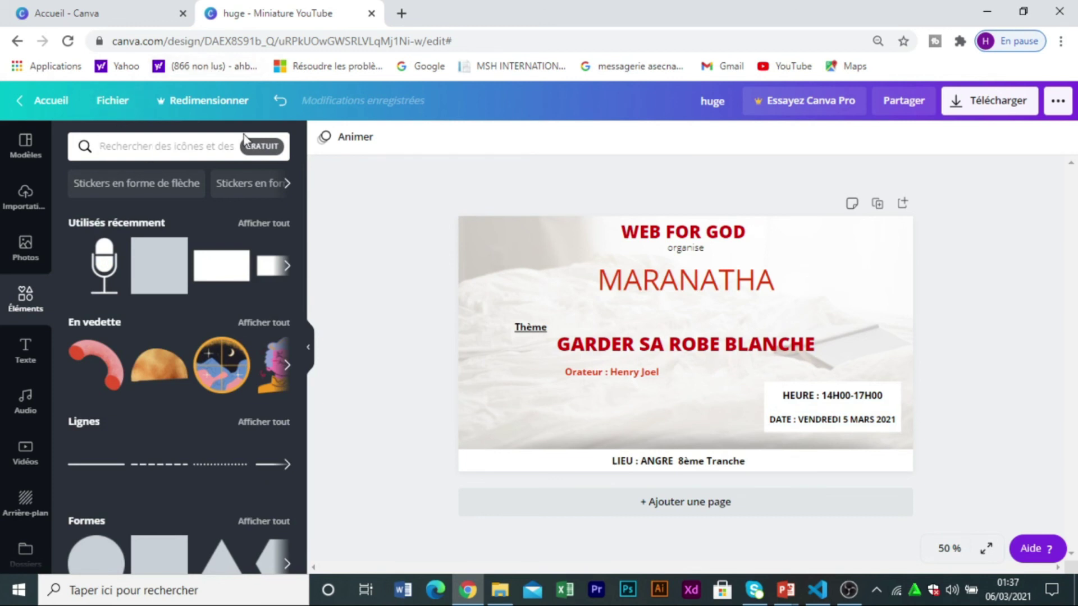